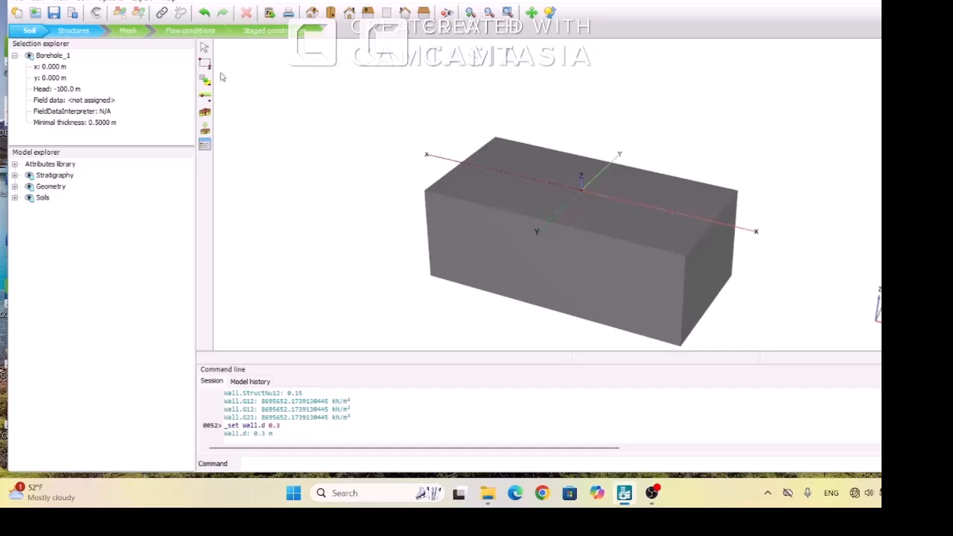
In Structures mode, draw a four-point surface at ground level with corners at about (-75, -34), (36, -48), (35, 18) and (-80, 17)
click(76, 31)
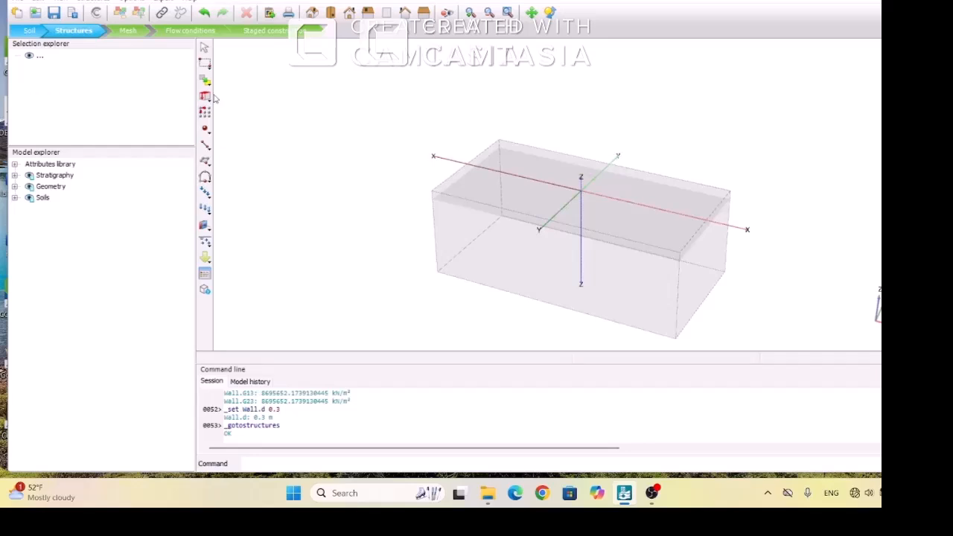
click(205, 163)
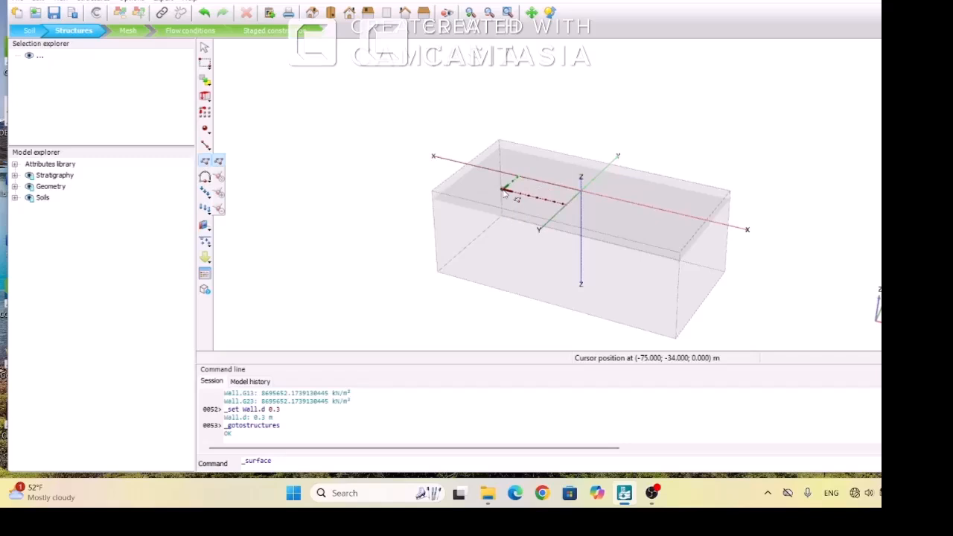
click(504, 192)
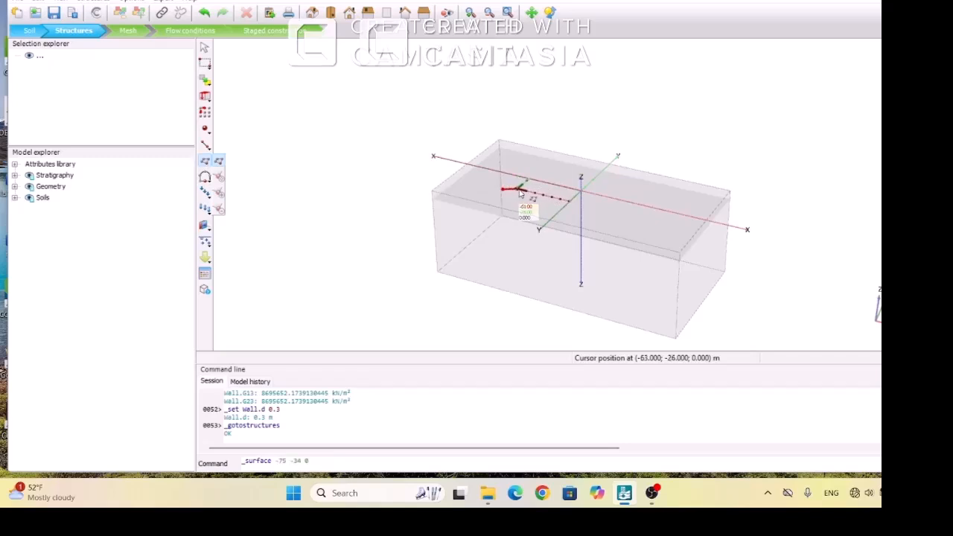
click(593, 221)
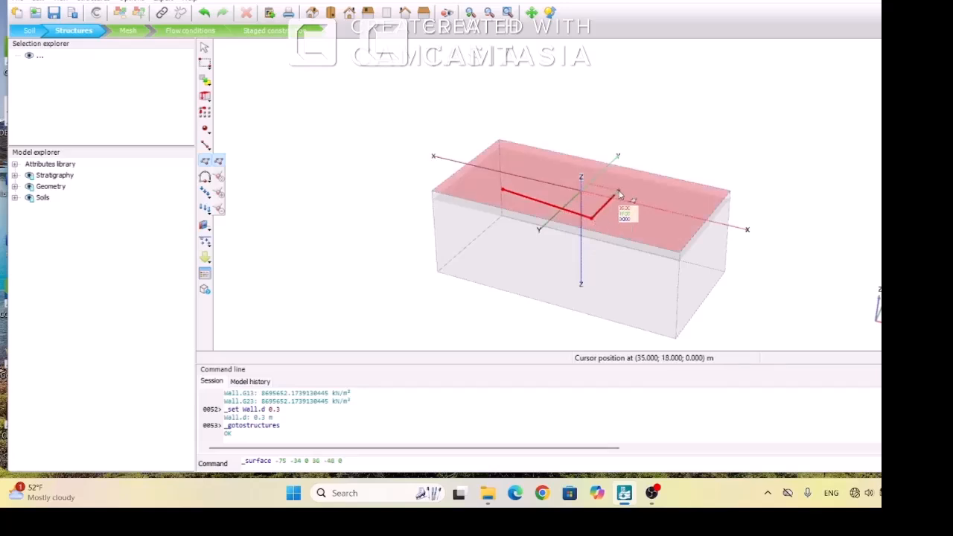
click(524, 173)
right_click(523, 173)
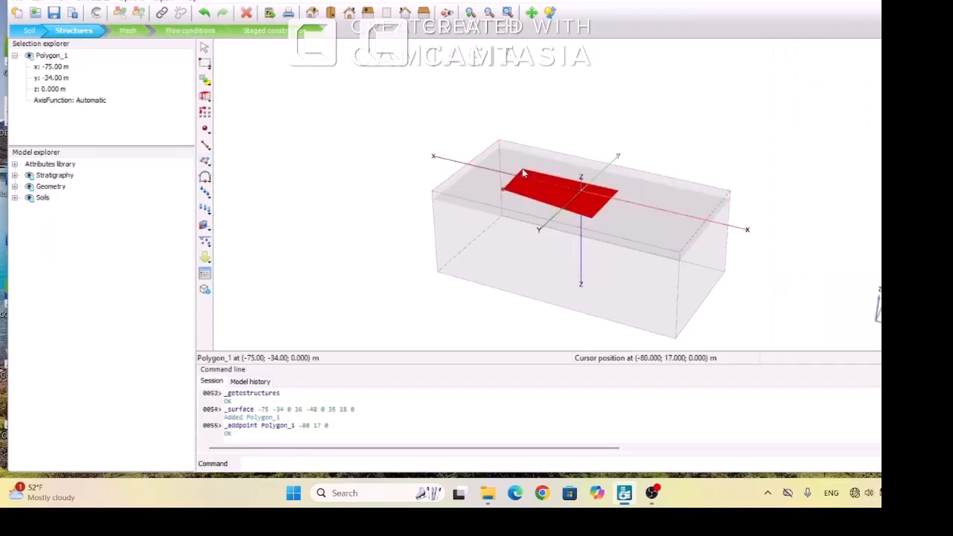
Edit the surface's points and set the first point to x -20 and y -10
click(539, 197)
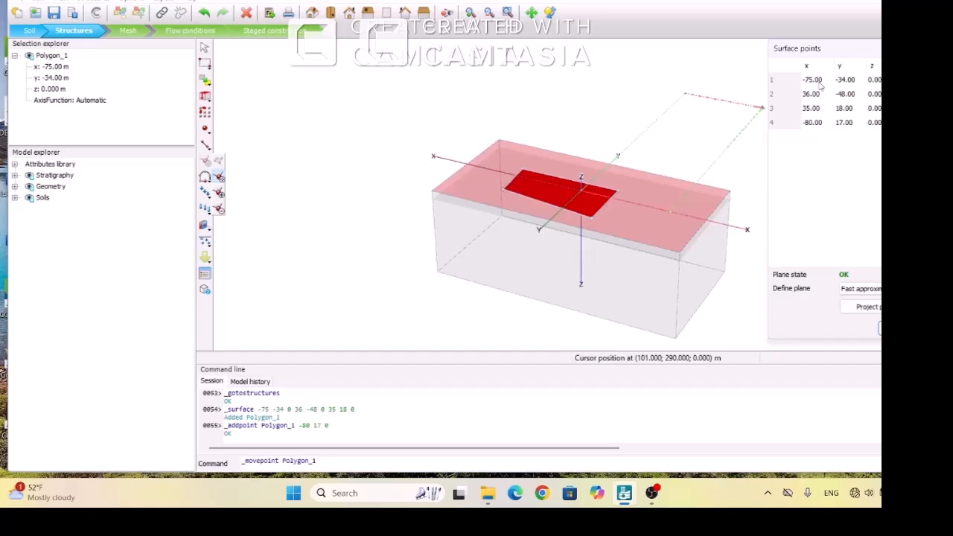
key(Escape)
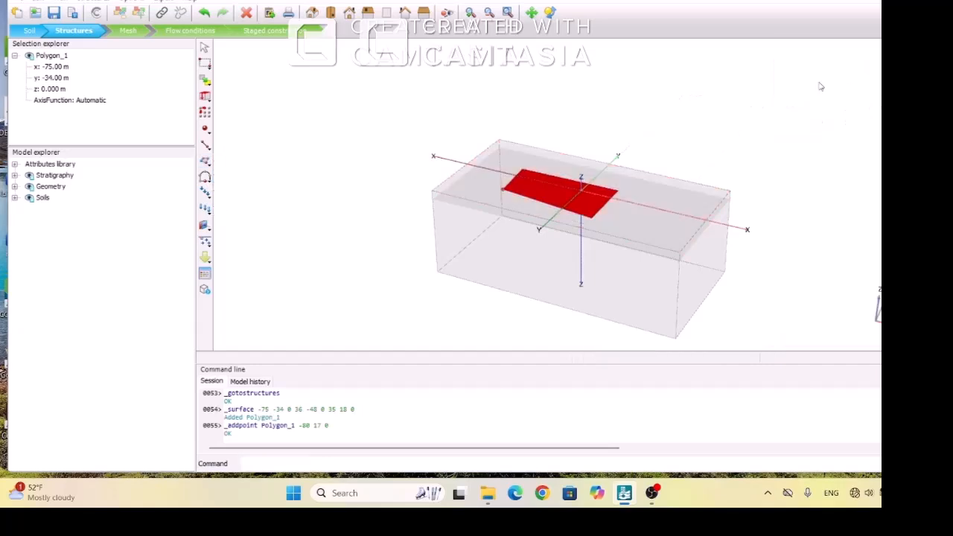
click(578, 200)
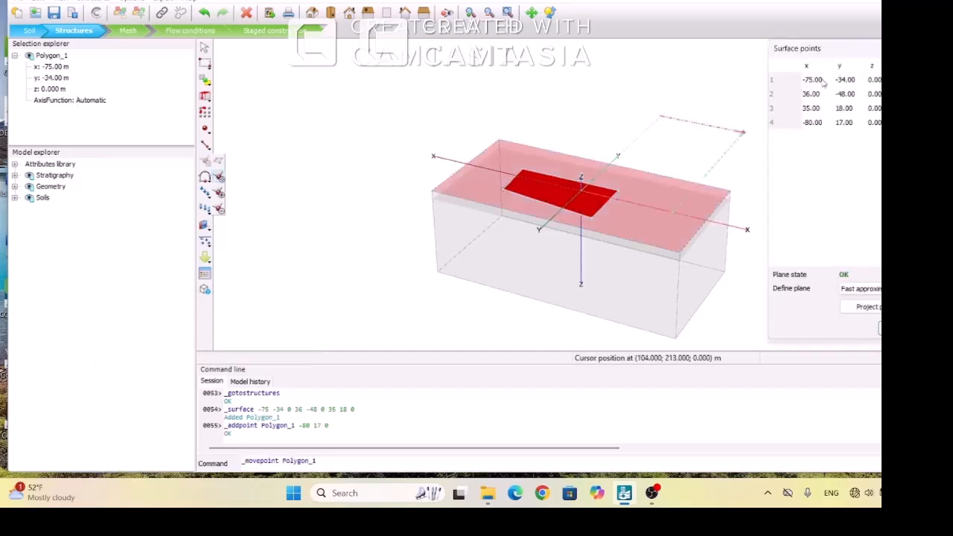
click(821, 80)
double_click(822, 79)
key(BackSpace)
text(-20)
click(846, 80)
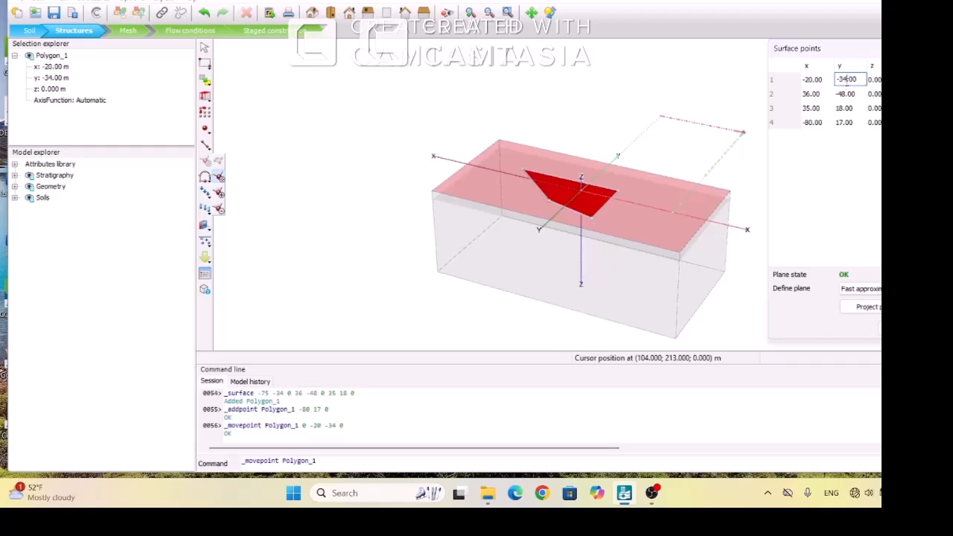
double_click(846, 80)
key(BackSpace)
text(-10)
Set the surface's second point to x 20, y -10 and its third point to x 20, y 10
click(811, 94)
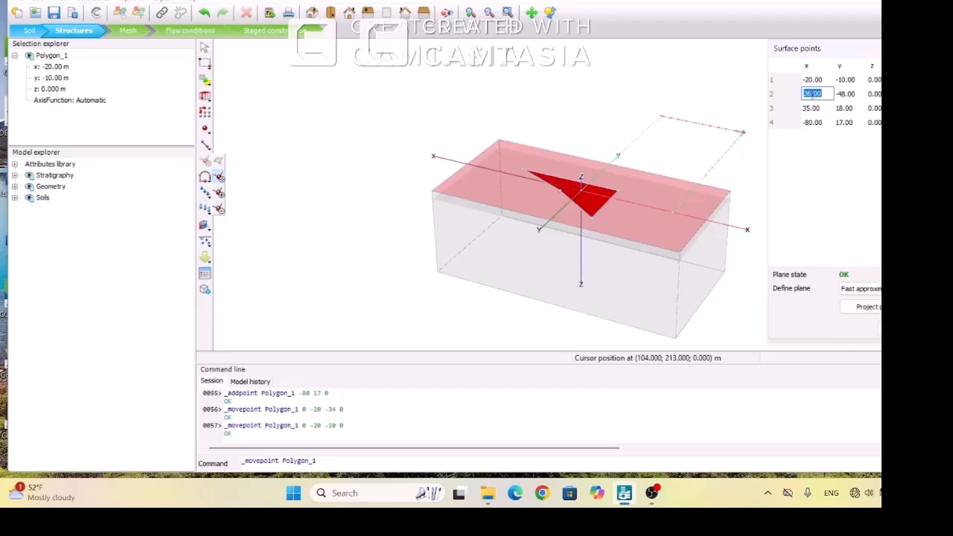
text(20)
click(845, 94)
text(-10)
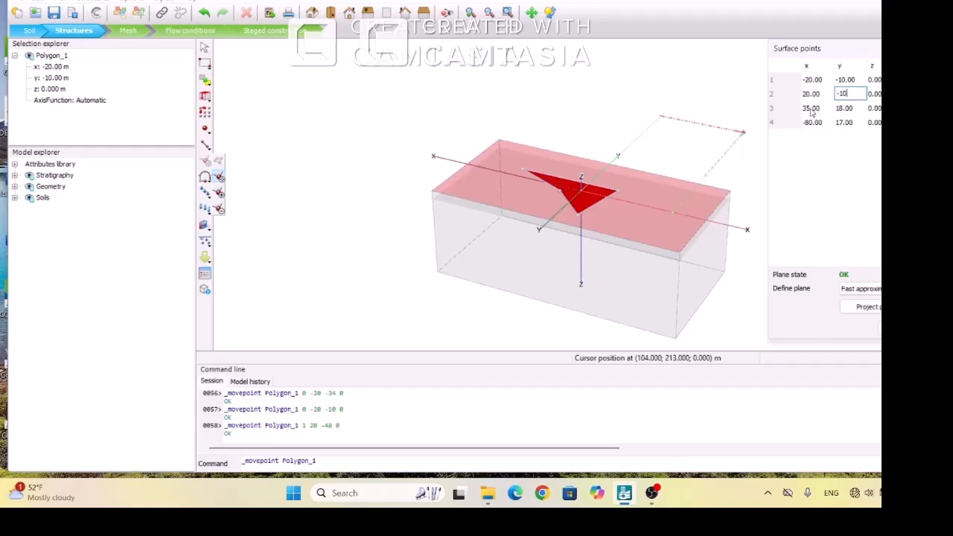
click(811, 109)
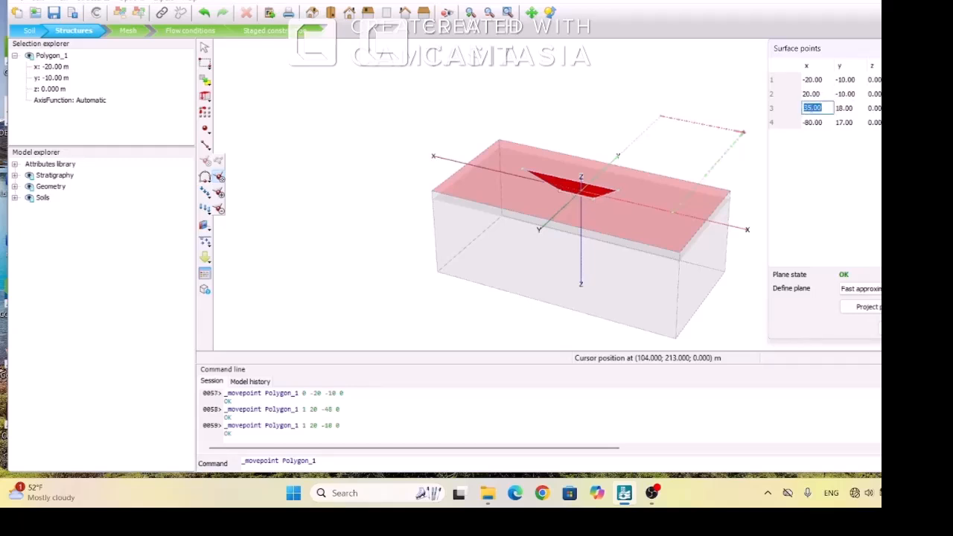
text(20)
click(845, 109)
text(10)
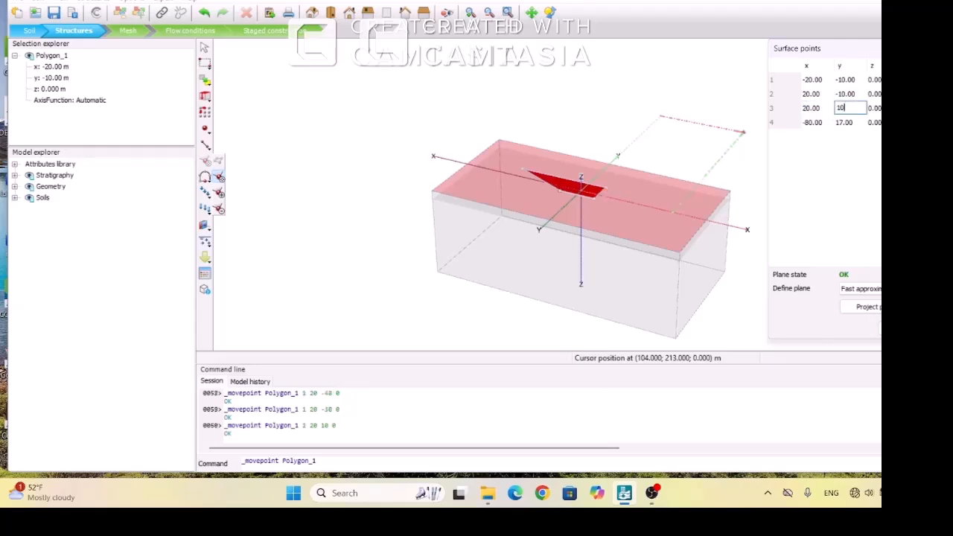
Set the surface's fourth point to x -20, y 10 and finish editing the points
click(822, 123)
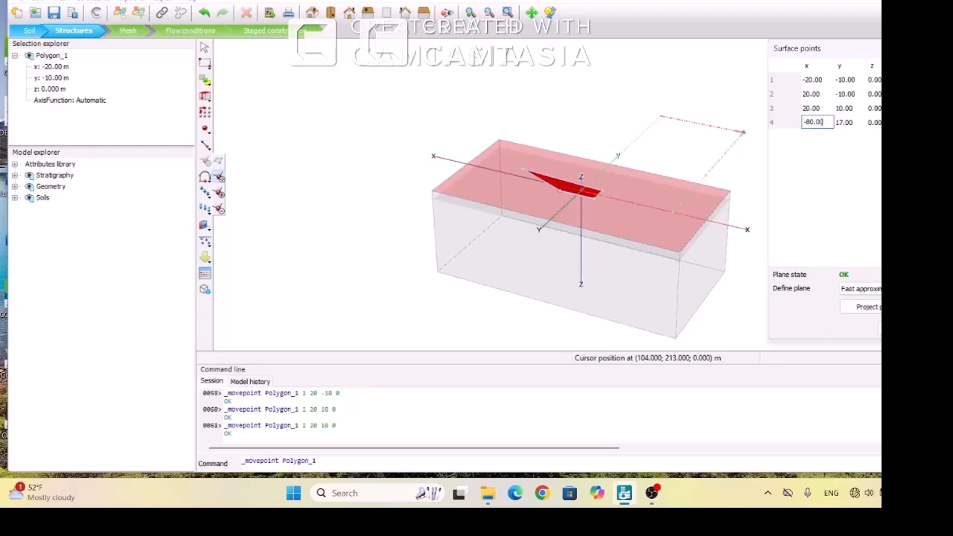
drag(822, 122, 806, 122)
text(20)
click(842, 124)
text(10)
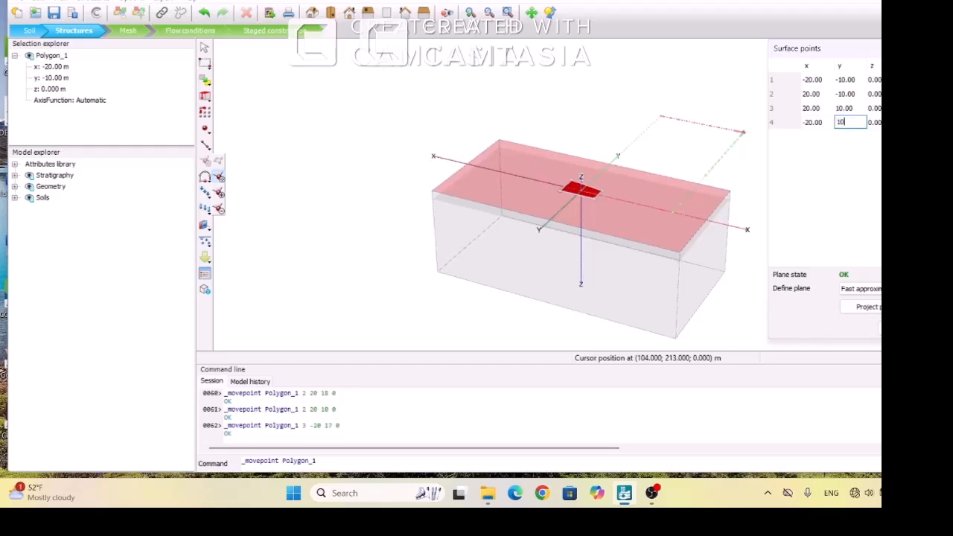
click(817, 159)
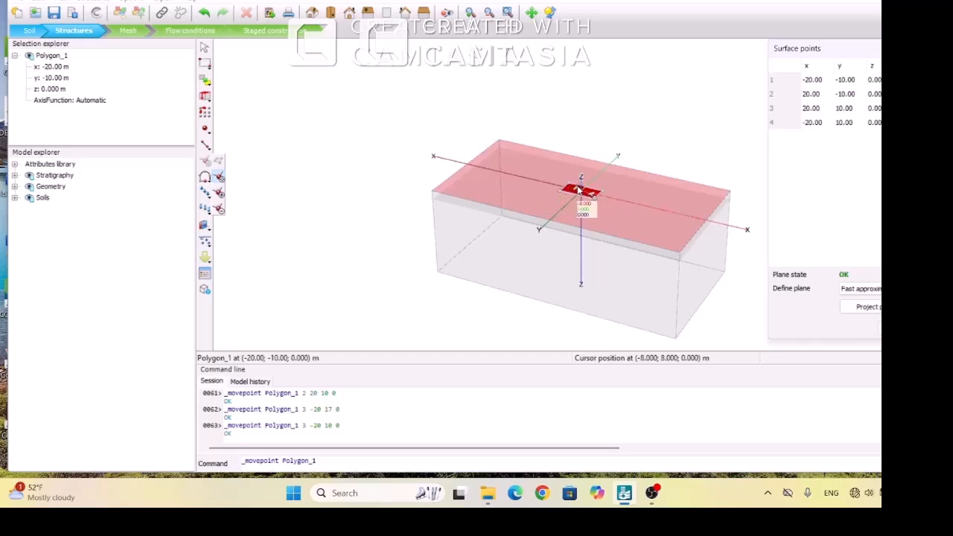
key(Escape)
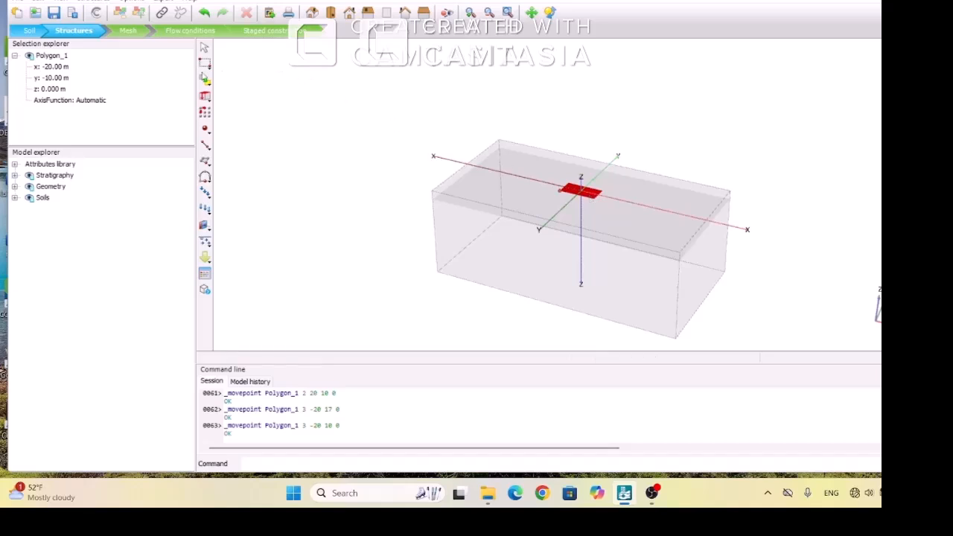
Extrude the rectangular surface downward with an extrusion vector of z -2
click(206, 98)
click(206, 99)
click(218, 100)
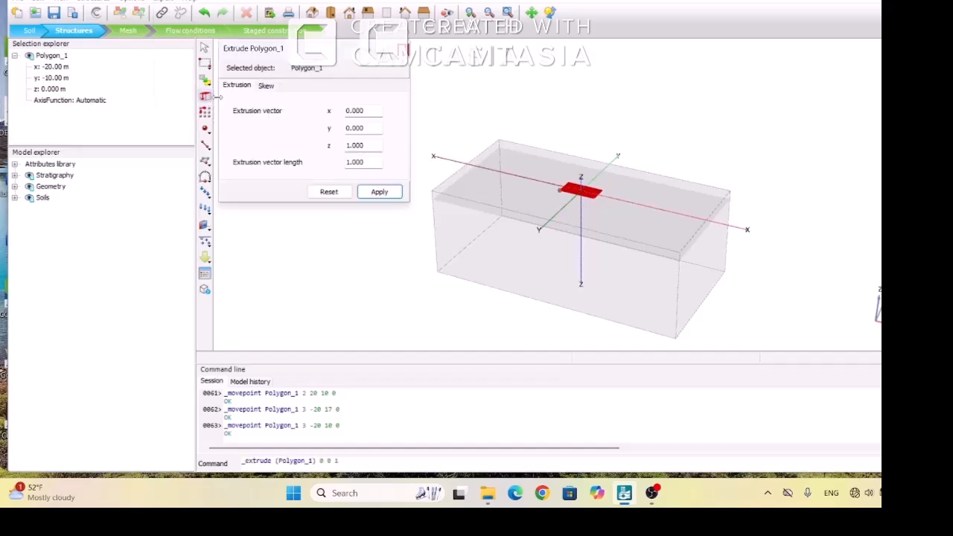
double_click(365, 144)
text(-2)
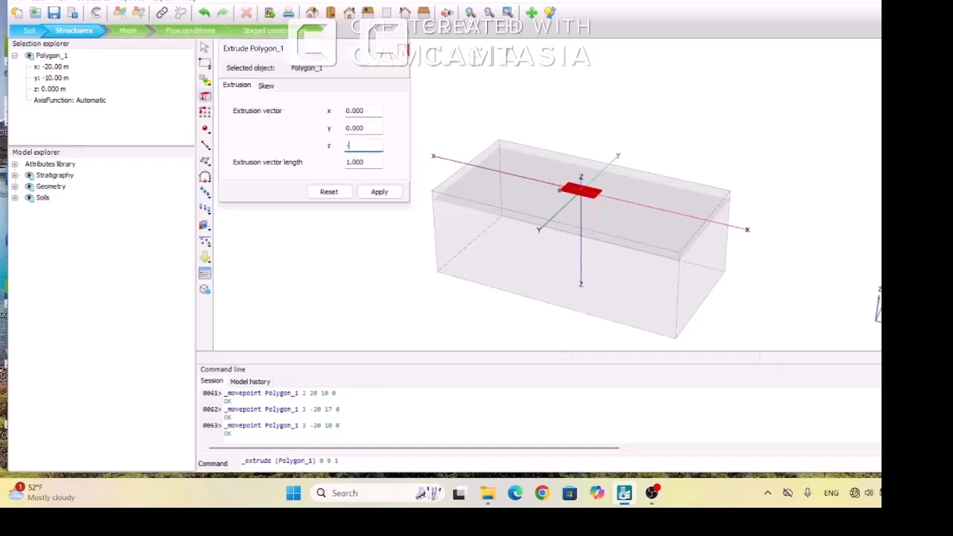
click(369, 196)
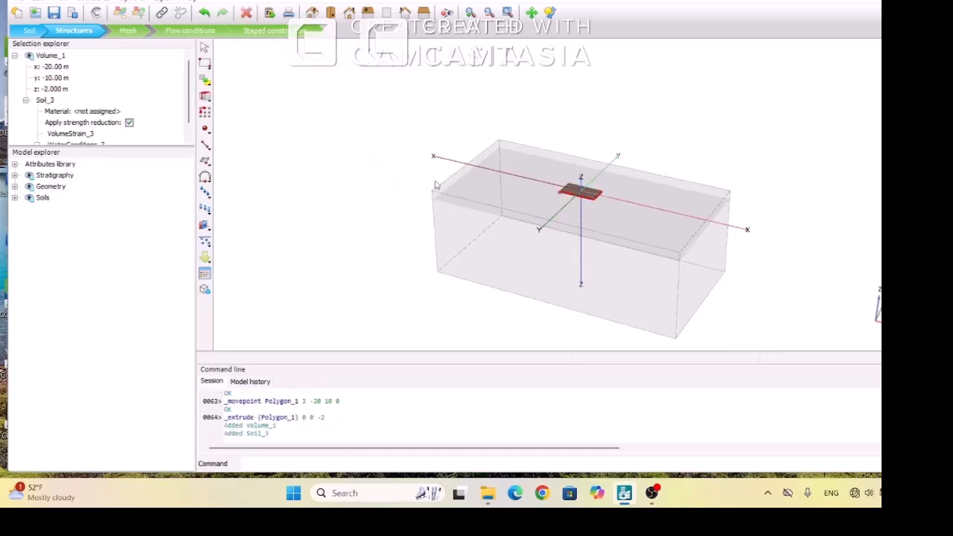
Delete the original rectangular surface lying on top of the extruded volume
click(470, 13)
drag(551, 165, 604, 211)
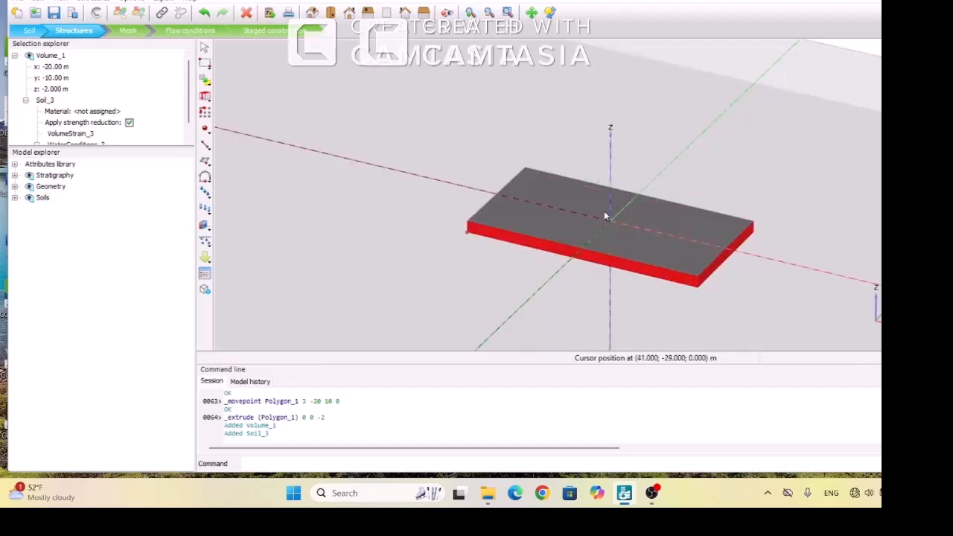
click(544, 225)
right_click(544, 225)
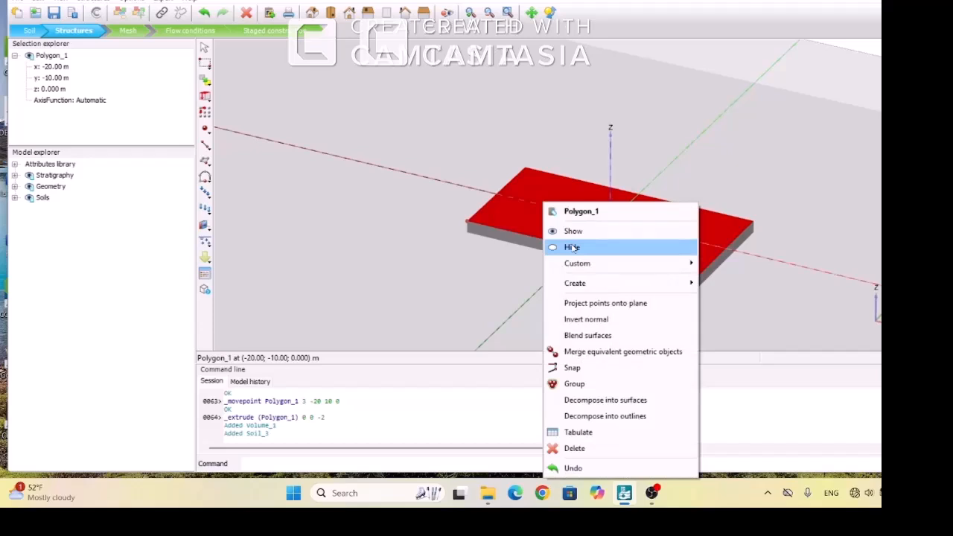
click(580, 450)
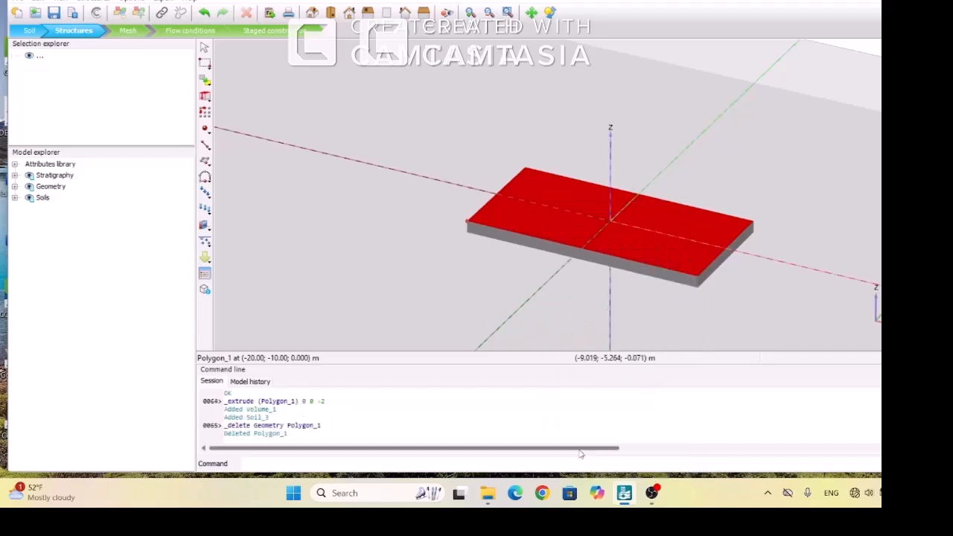
Decompose the extruded volume into surfaces
click(552, 225)
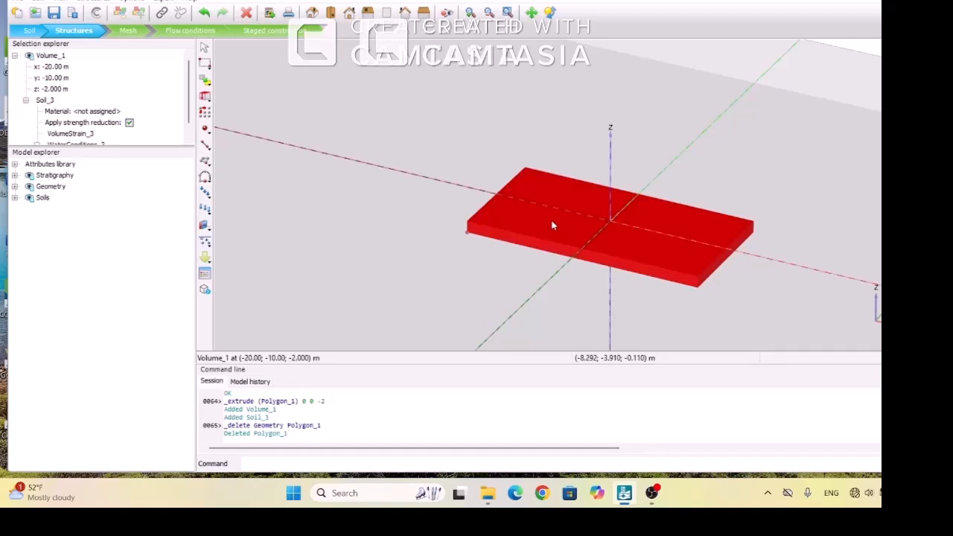
right_click(553, 226)
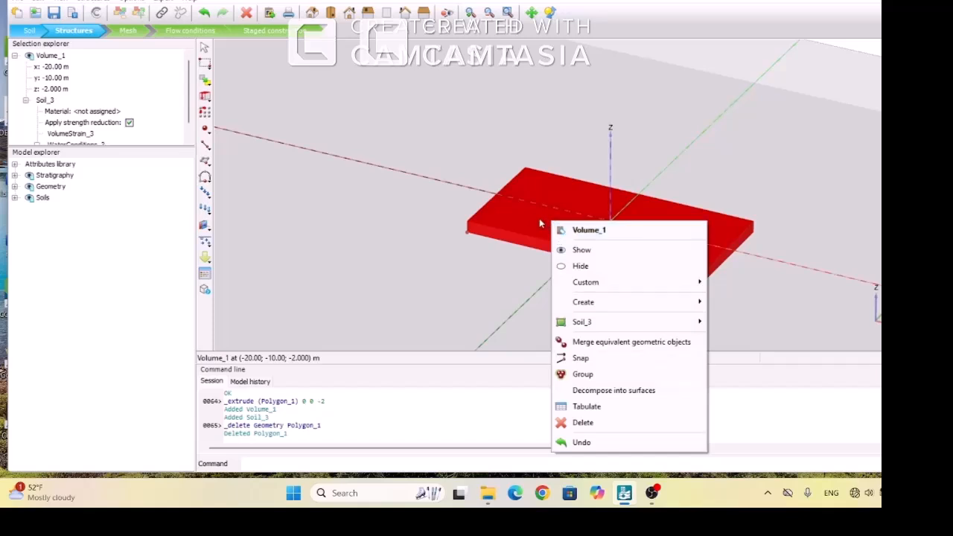
click(594, 391)
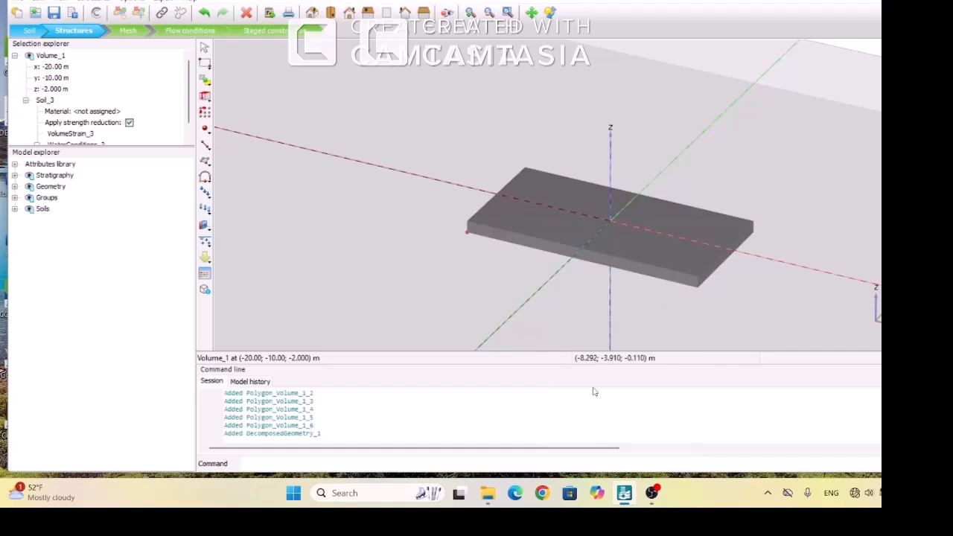
Delete the top surface of the decomposed box and the original extruded volume, keeping the bottom and side surfaces
click(547, 221)
right_click(547, 220)
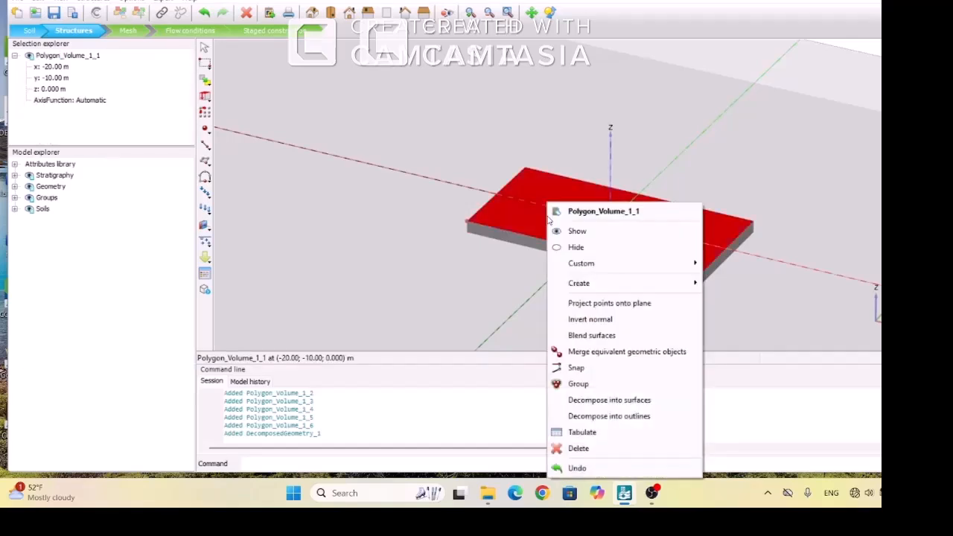
click(579, 448)
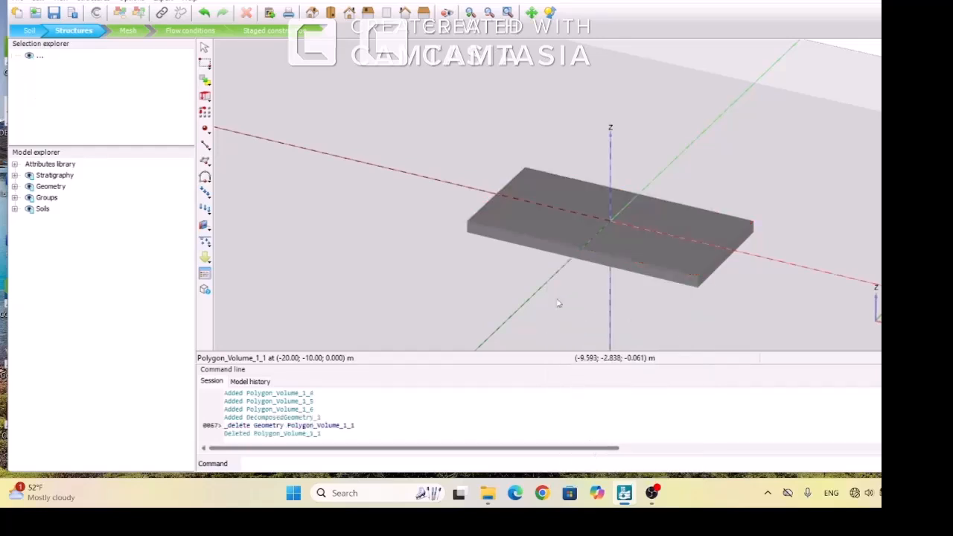
click(548, 219)
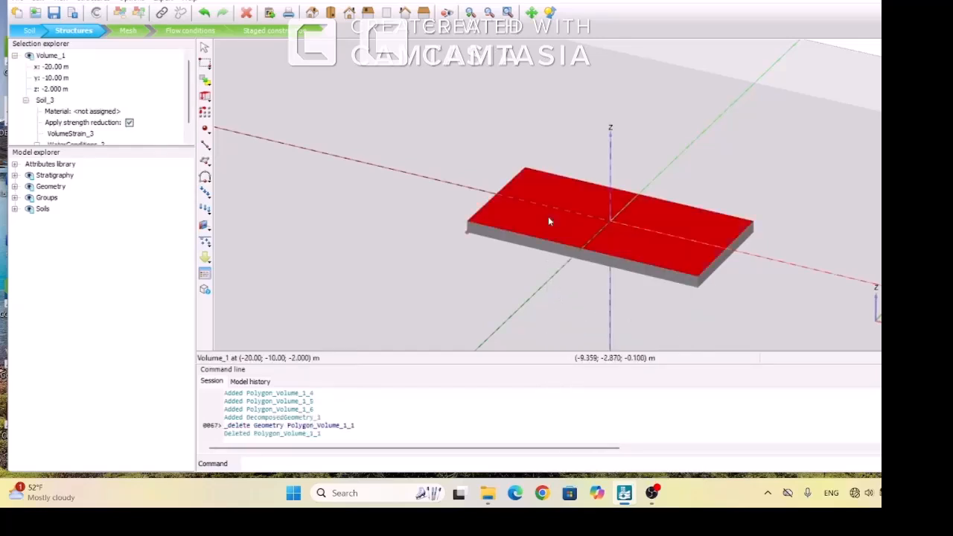
right_click(548, 219)
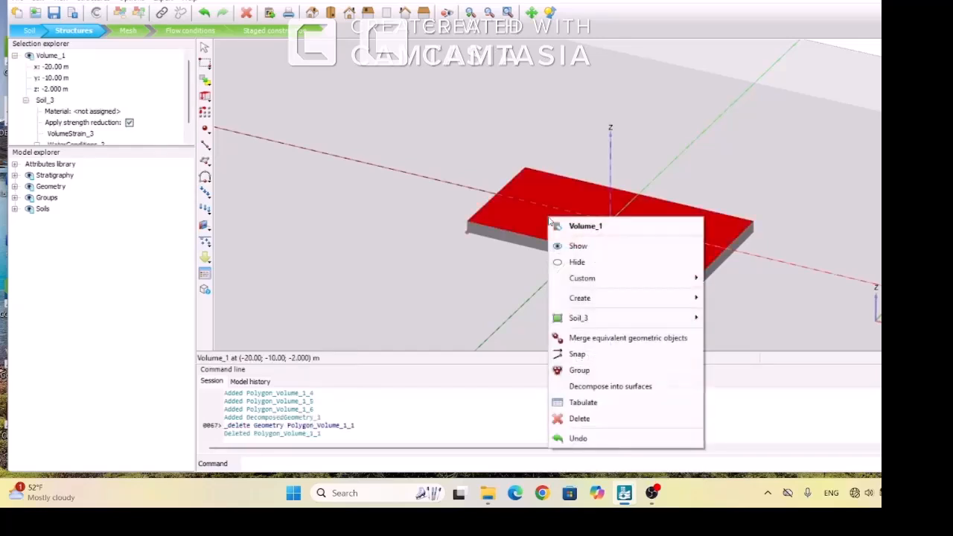
click(587, 418)
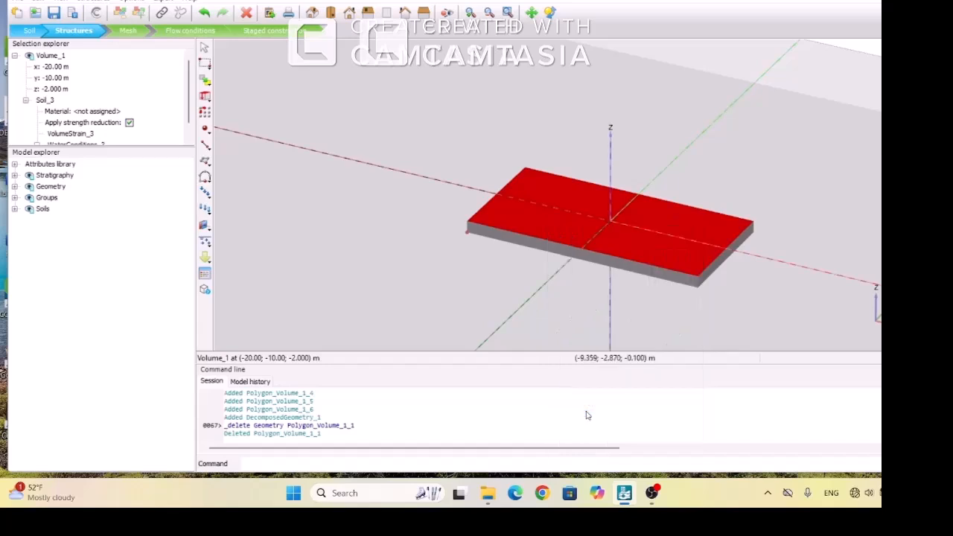
Select the open box's bottom surface and its side surfaces one by one to check each is separate
click(549, 226)
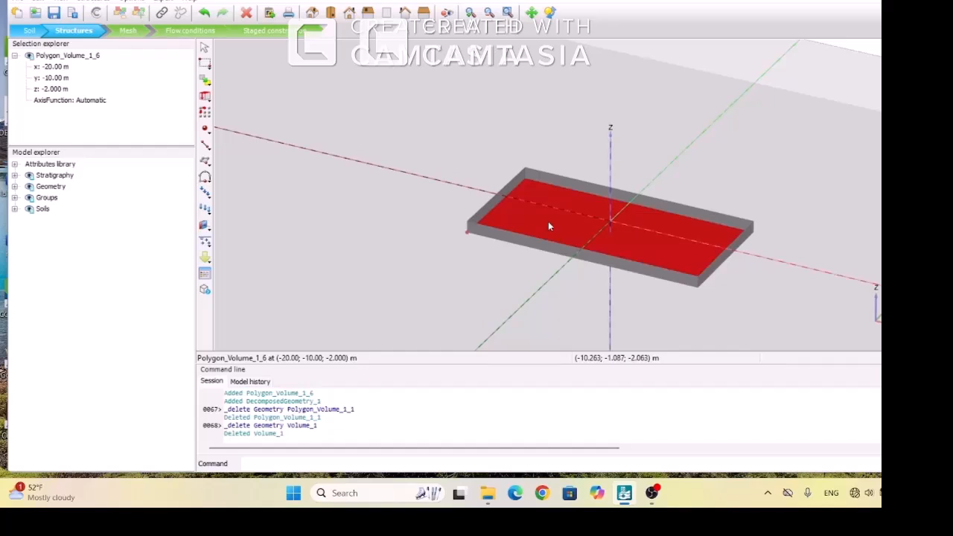
click(571, 184)
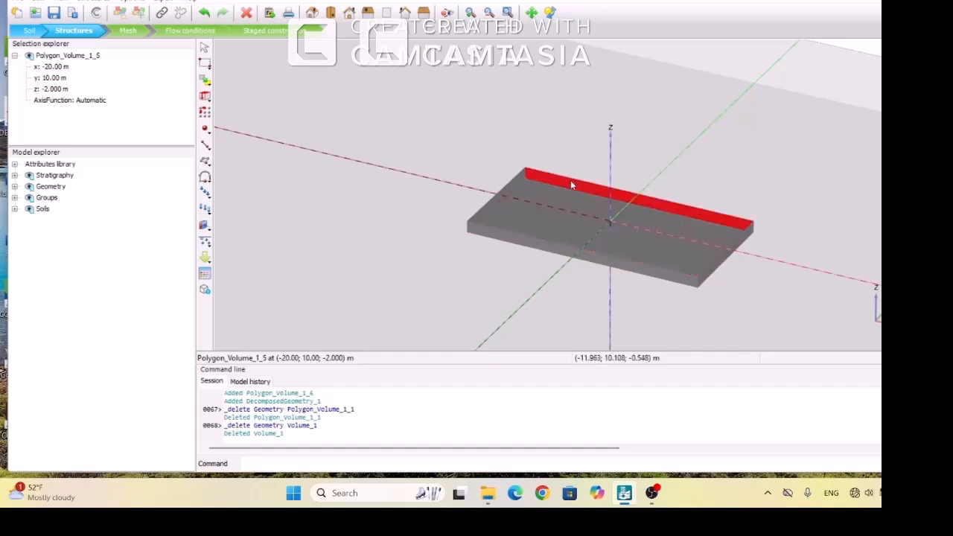
click(499, 195)
click(507, 237)
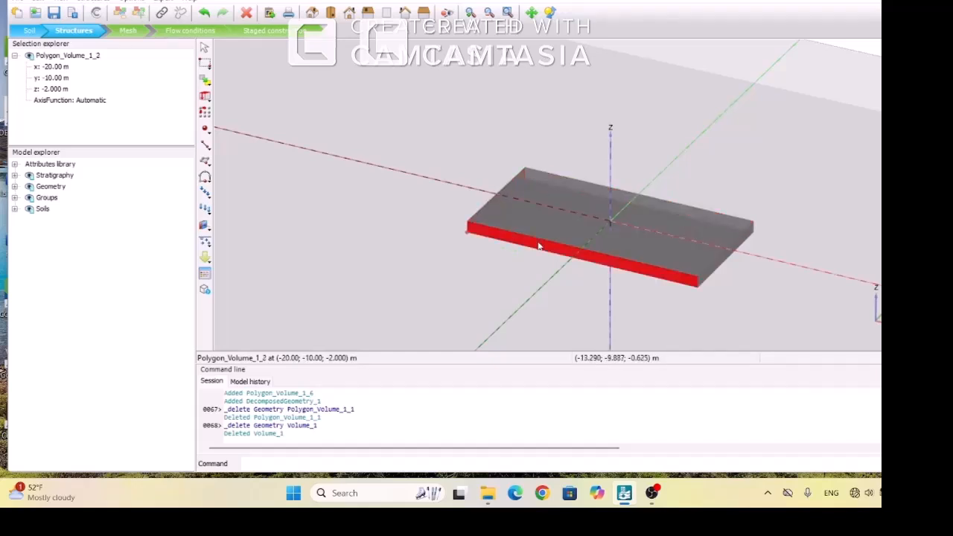
Create a plate on the bottom surface of the open box
click(713, 270)
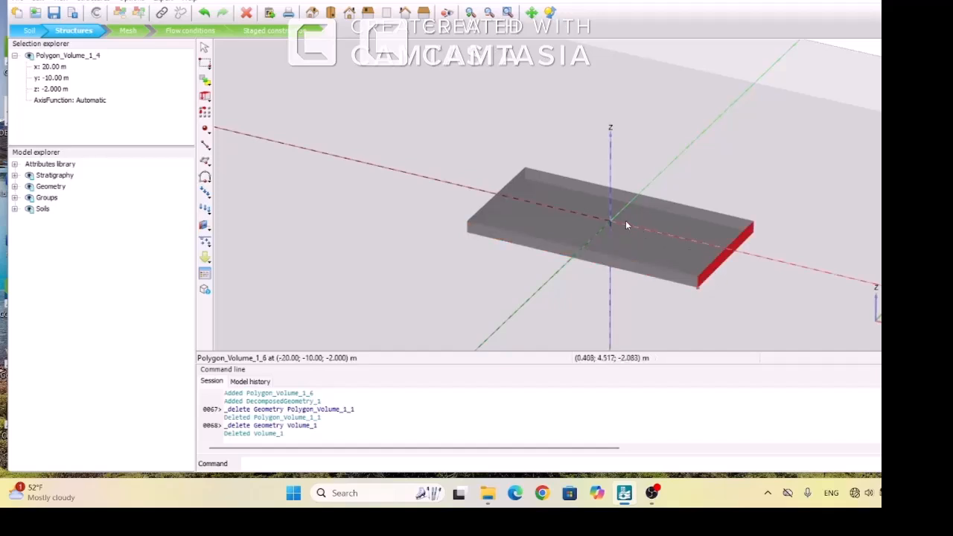
click(567, 224)
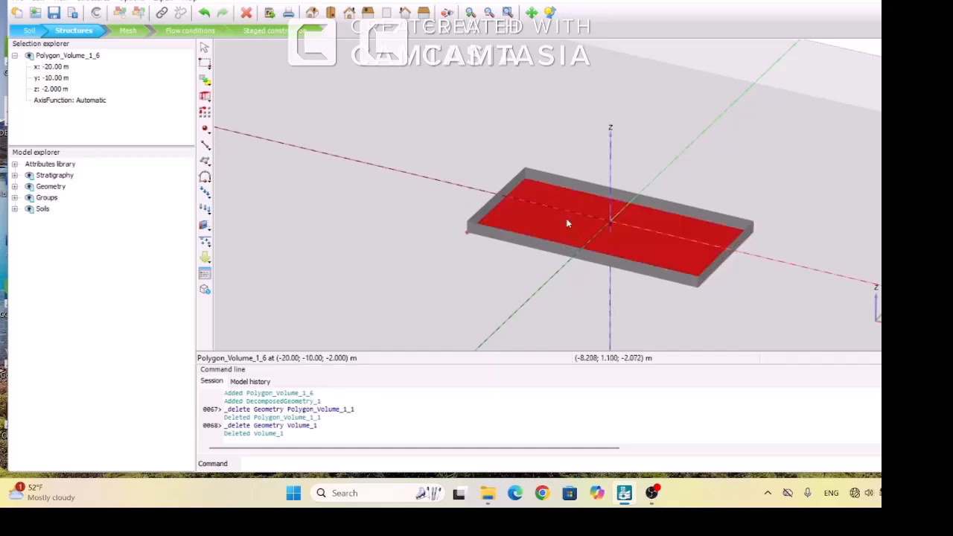
right_click(567, 223)
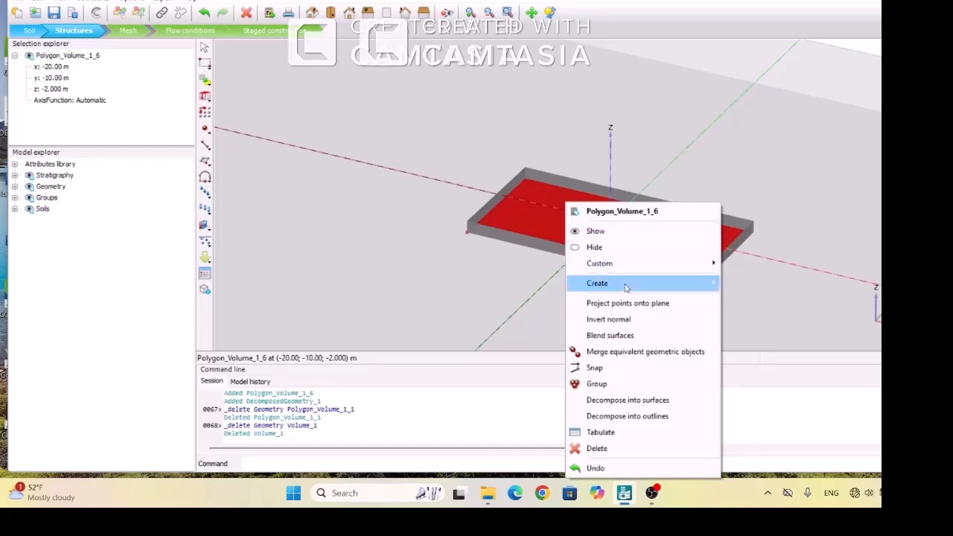
mouse_move(624, 284)
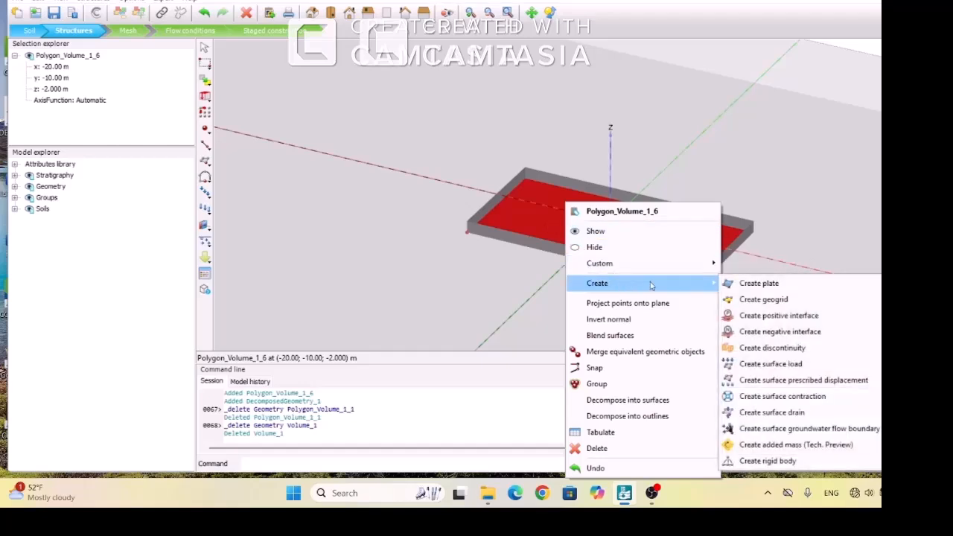
click(750, 284)
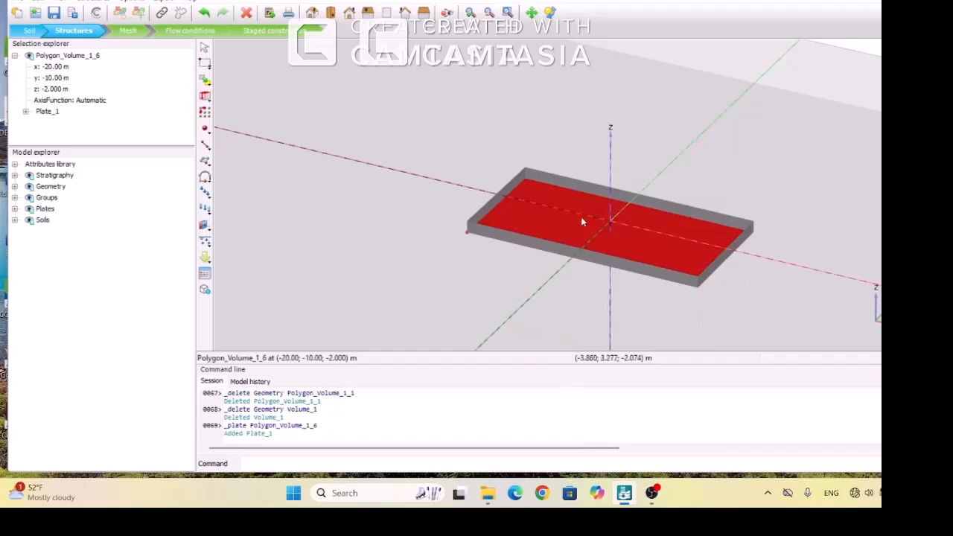
Assign the foundation material to the plate on the box's bottom surface
right_click(566, 230)
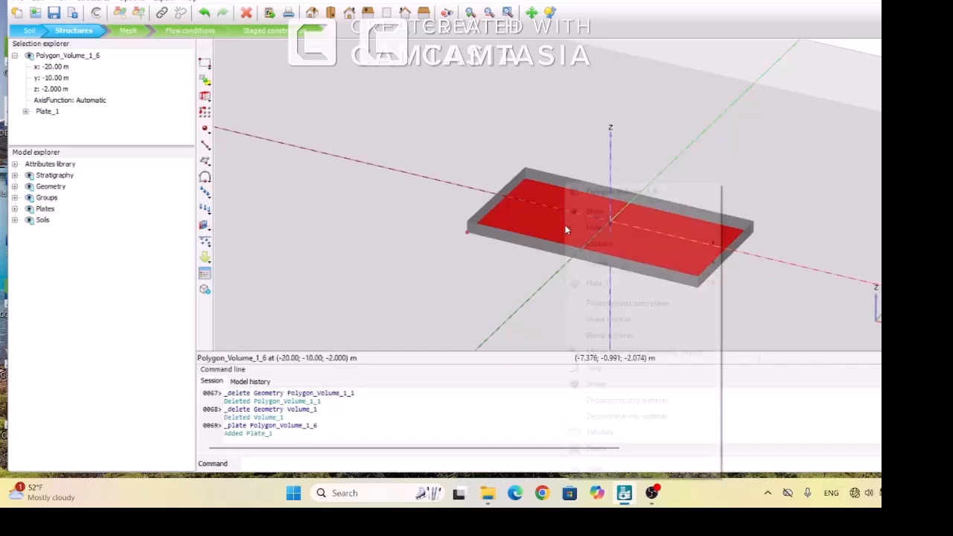
mouse_move(599, 265)
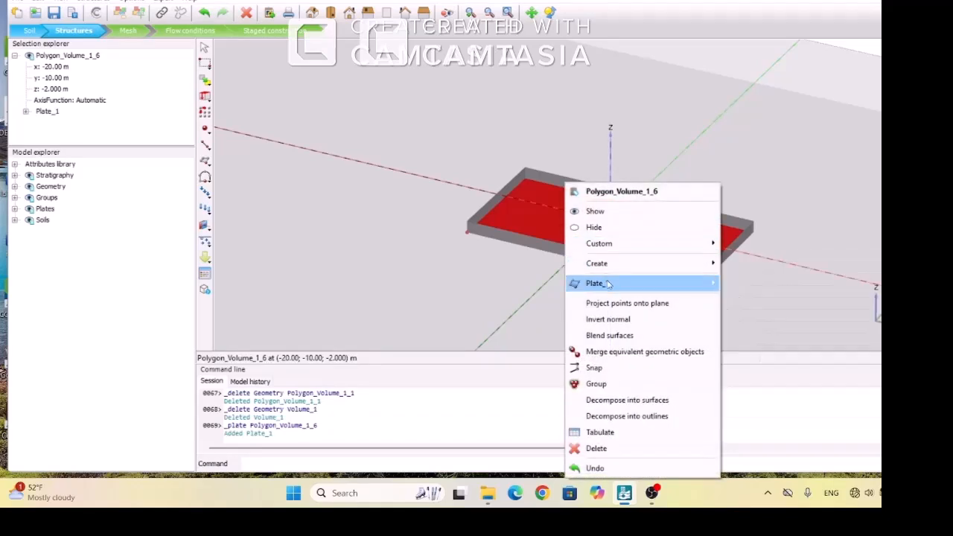
mouse_move(630, 283)
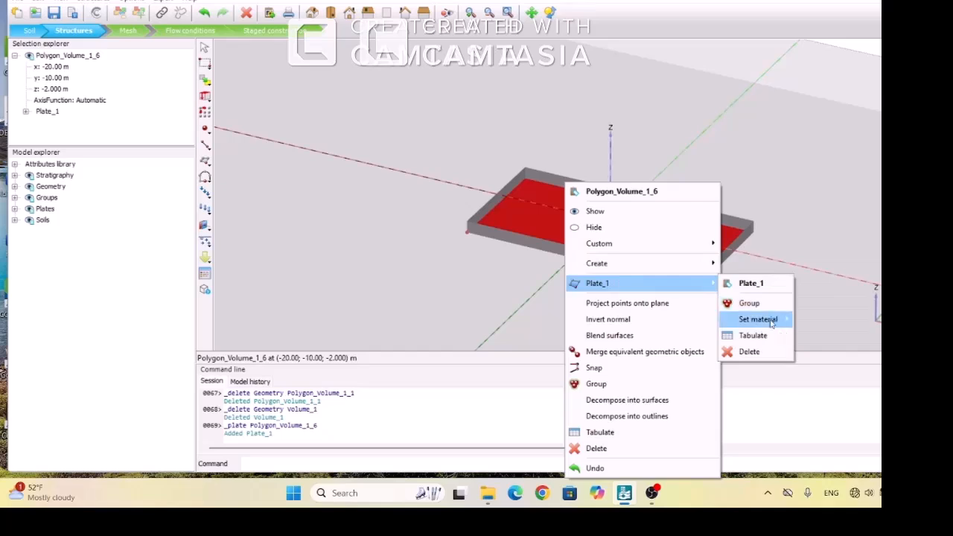
mouse_move(773, 322)
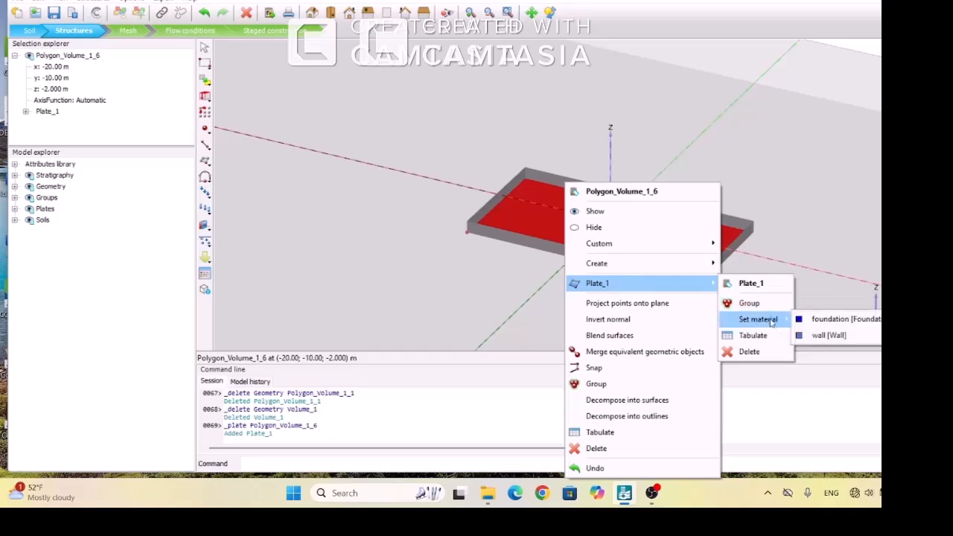
click(827, 318)
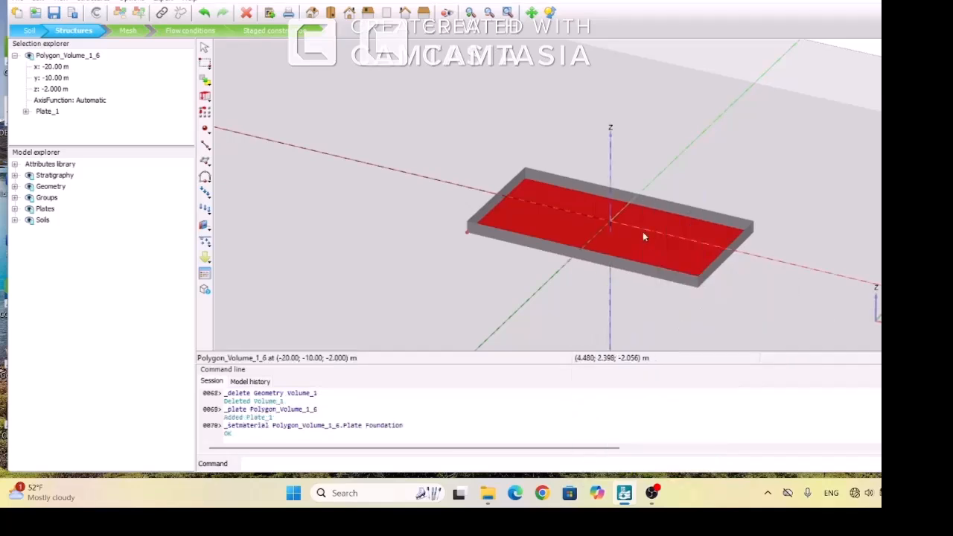
Select all four side surfaces of the box together and create plates on them
click(590, 191)
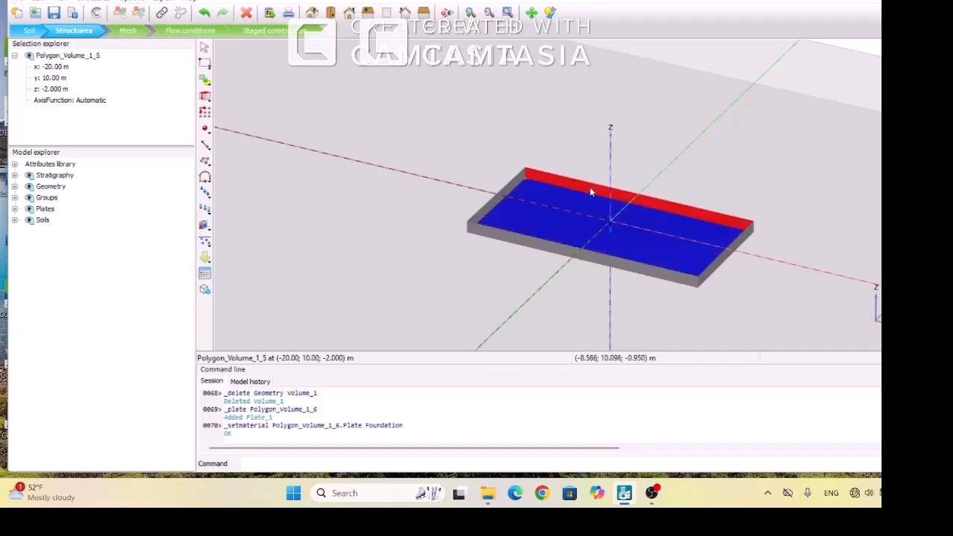
ctrl+click(498, 201)
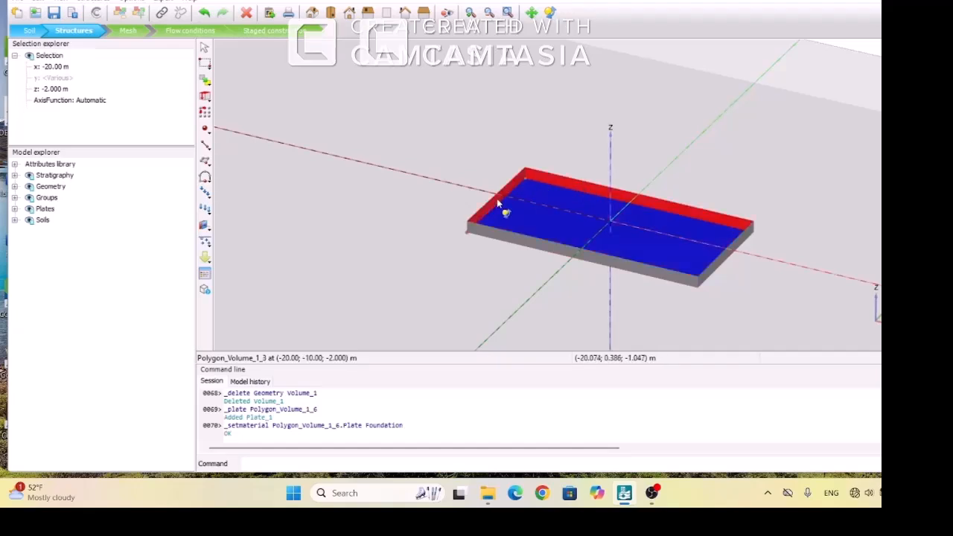
ctrl+click(519, 240)
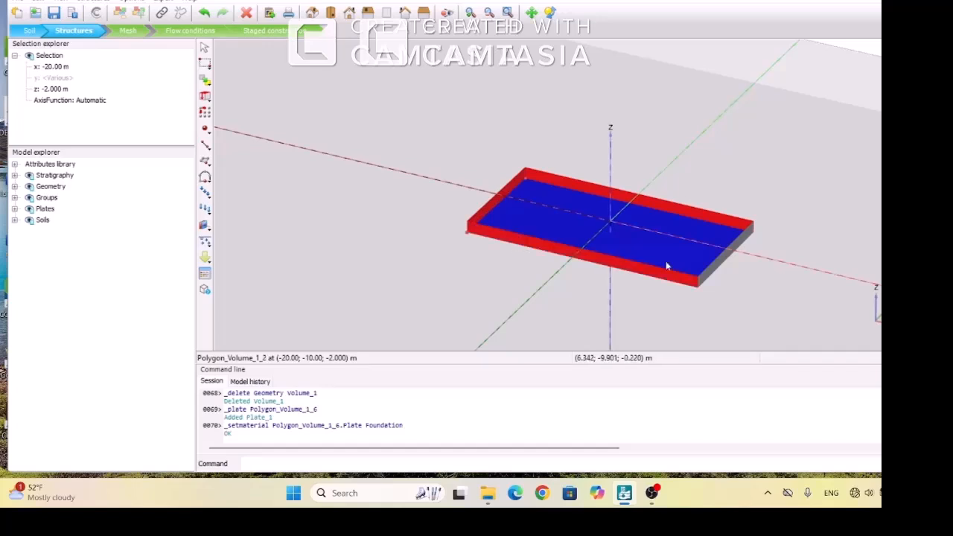
ctrl+click(716, 269)
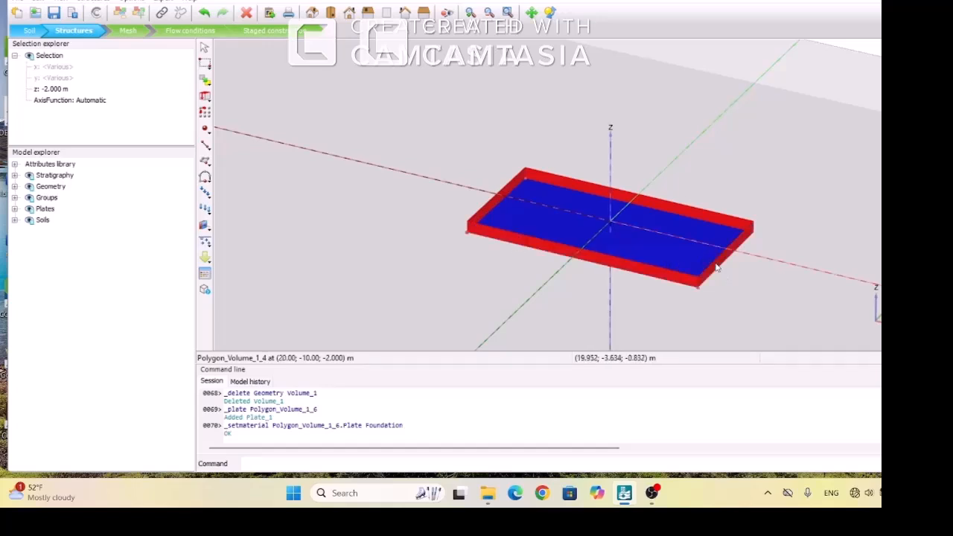
right_click(716, 268)
mouse_move(742, 266)
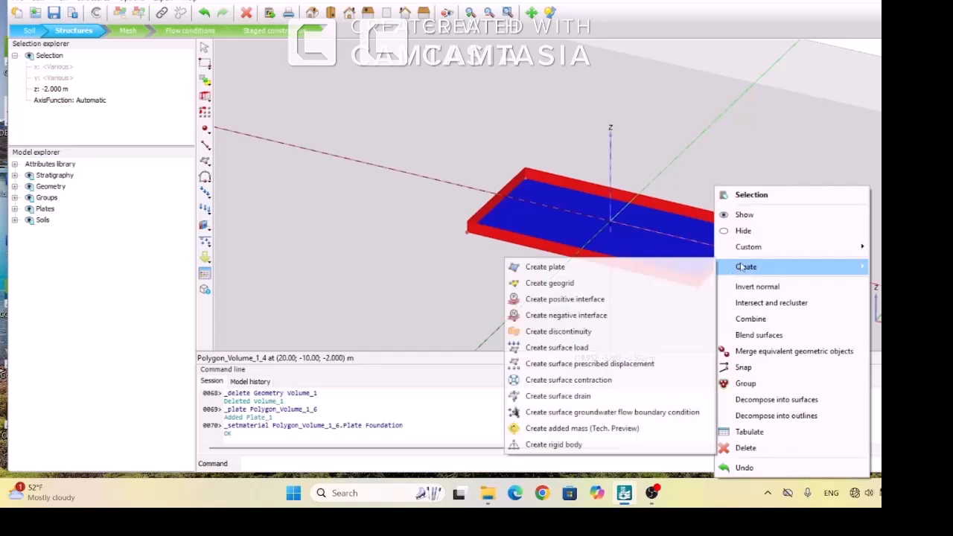
click(616, 271)
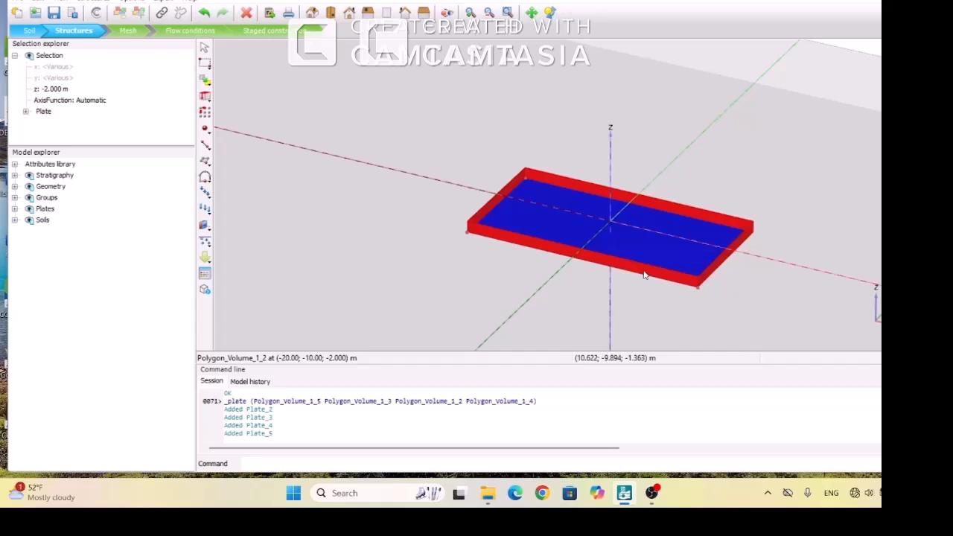
Assign the wall material to the four side plates
right_click(645, 276)
mouse_move(694, 275)
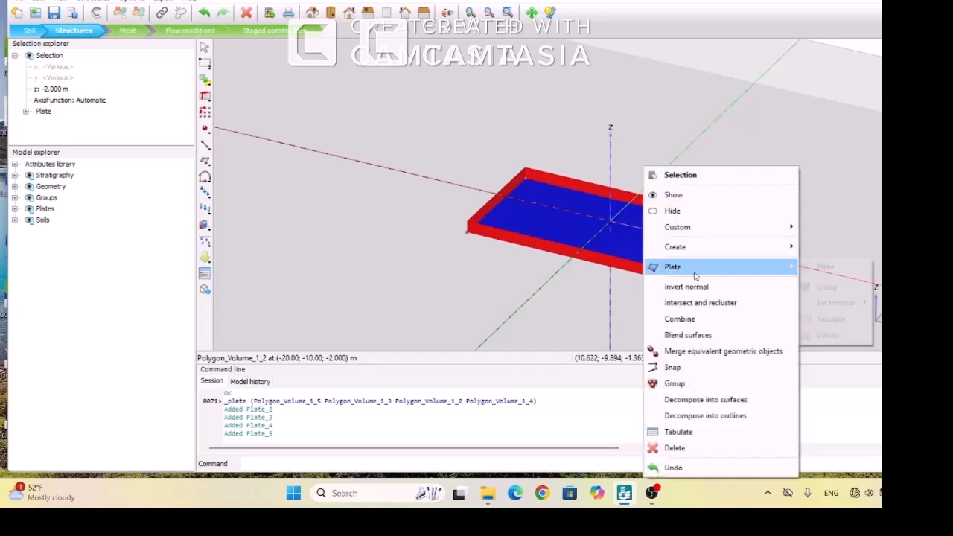
mouse_move(836, 305)
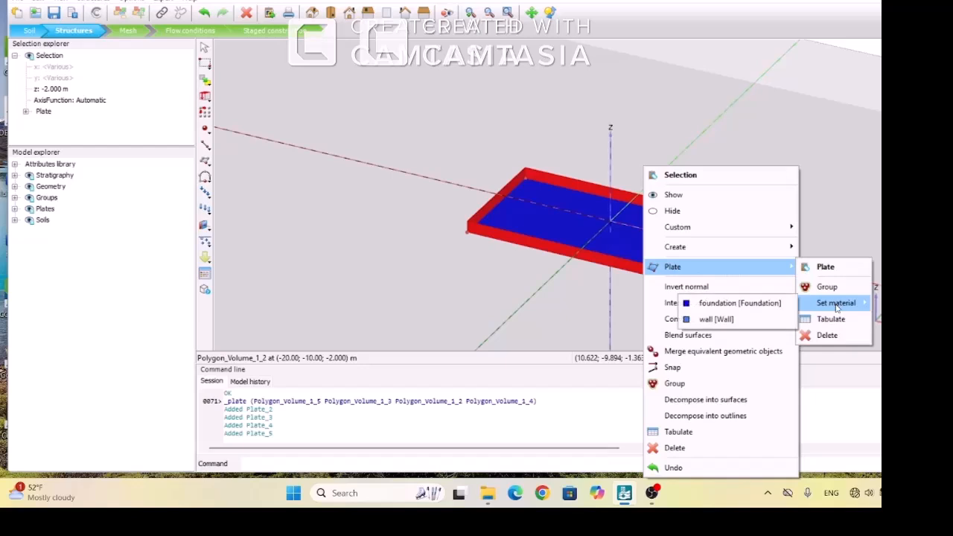
click(715, 319)
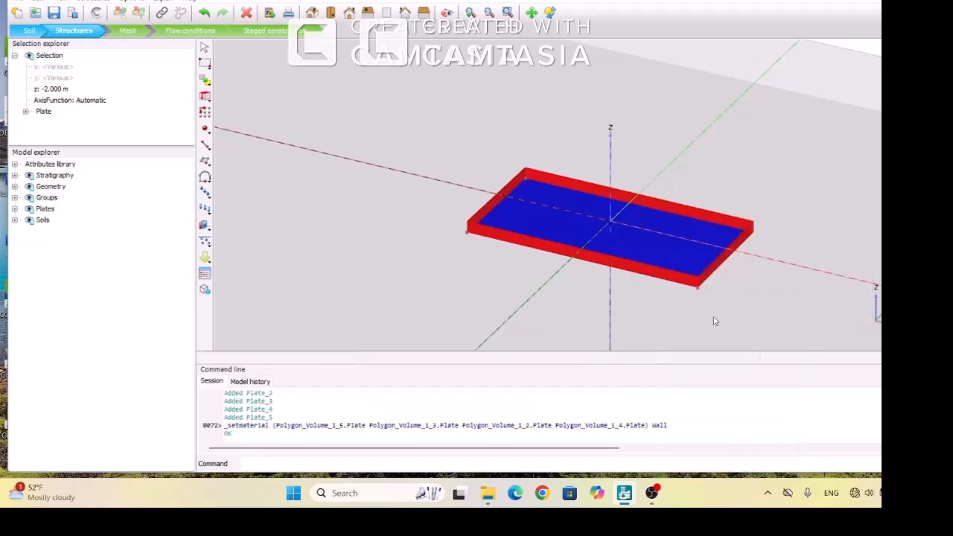
Add the bottom surface to the selected side surfaces and create positive interfaces on all five
ctrl+click(513, 188)
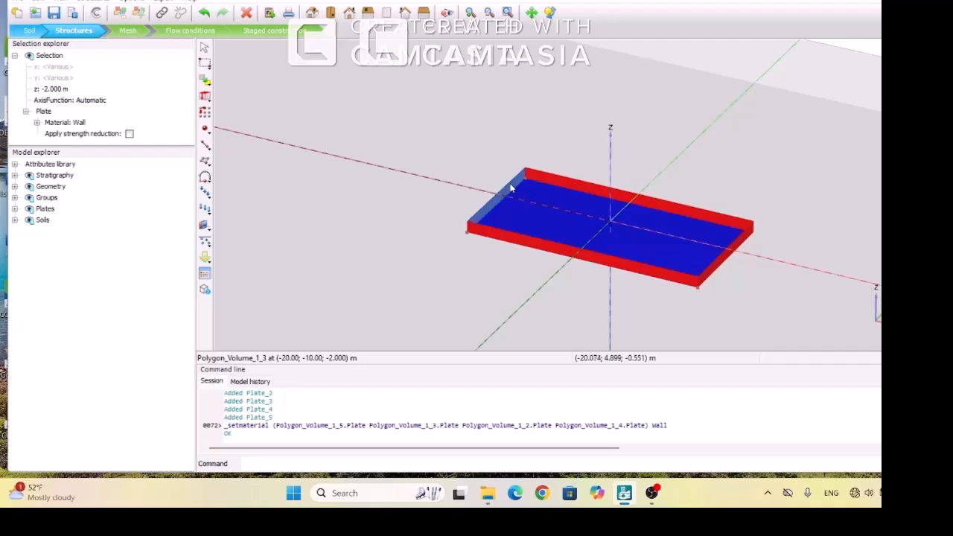
ctrl+click(545, 216)
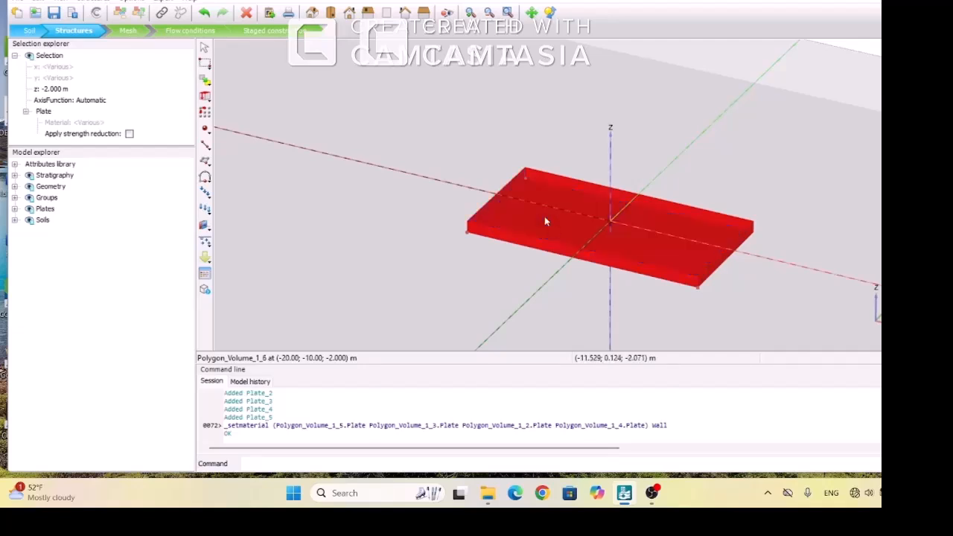
right_click(545, 216)
mouse_move(582, 252)
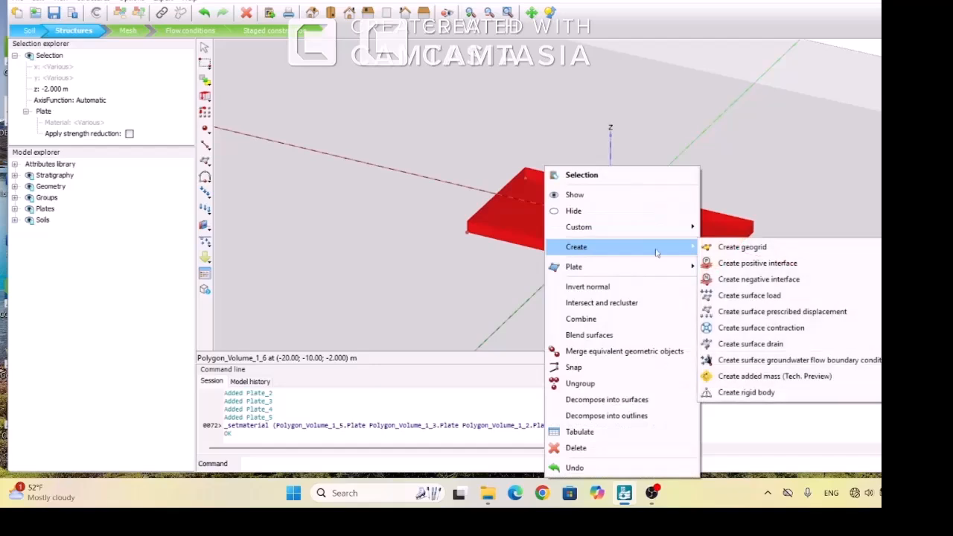
click(757, 264)
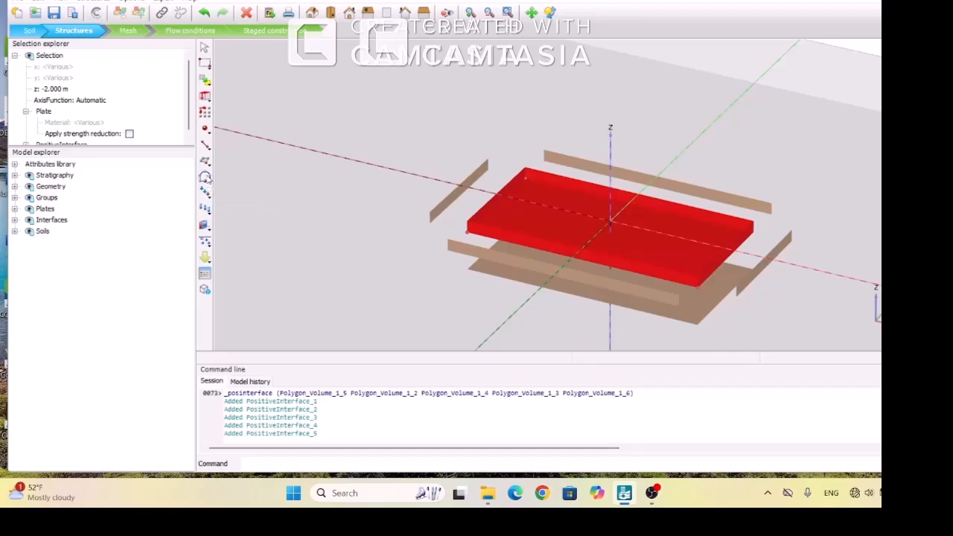
Insert a new polycurve inside the box at about x -13, y -5, z 0 m
click(205, 177)
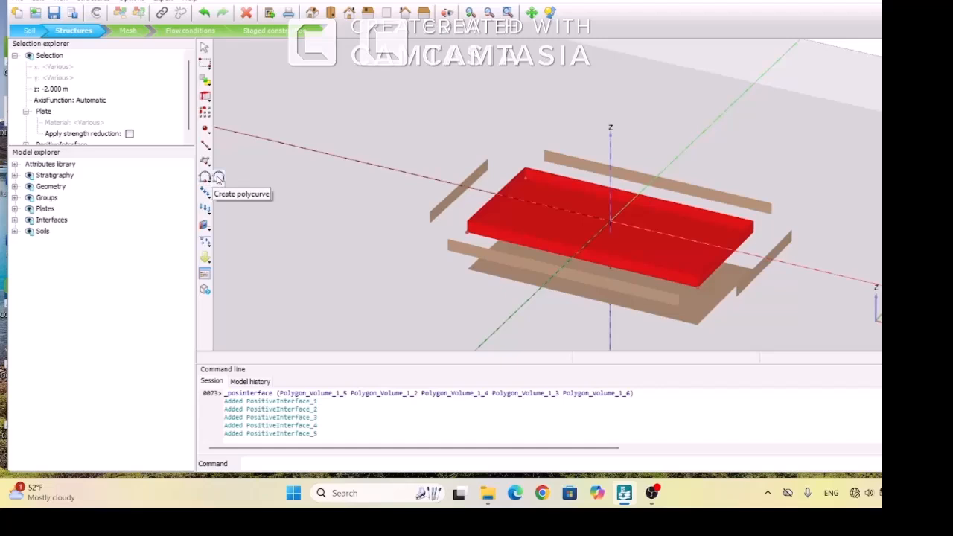
click(218, 179)
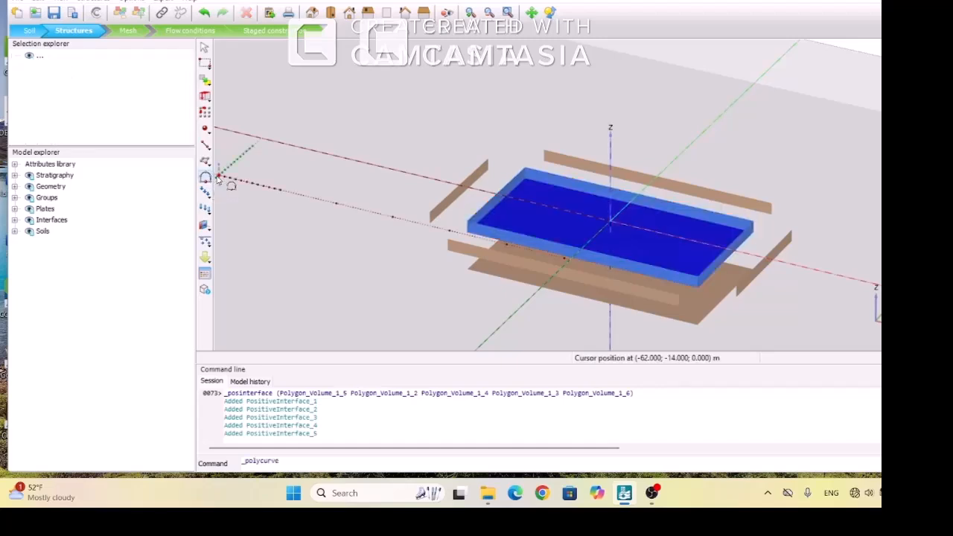
click(520, 218)
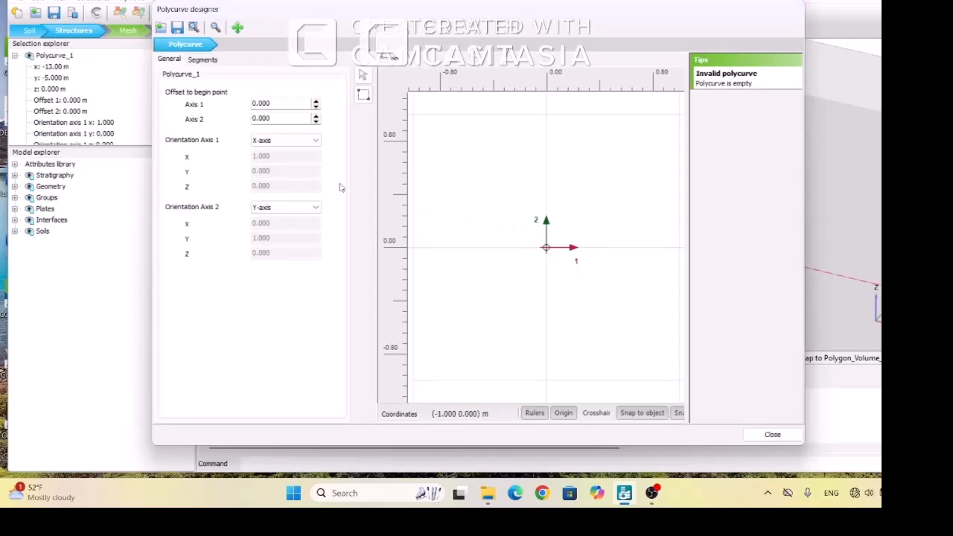
Set the polycurve's insertion point to x -18, y 8 and z -2 m
double_click(56, 68)
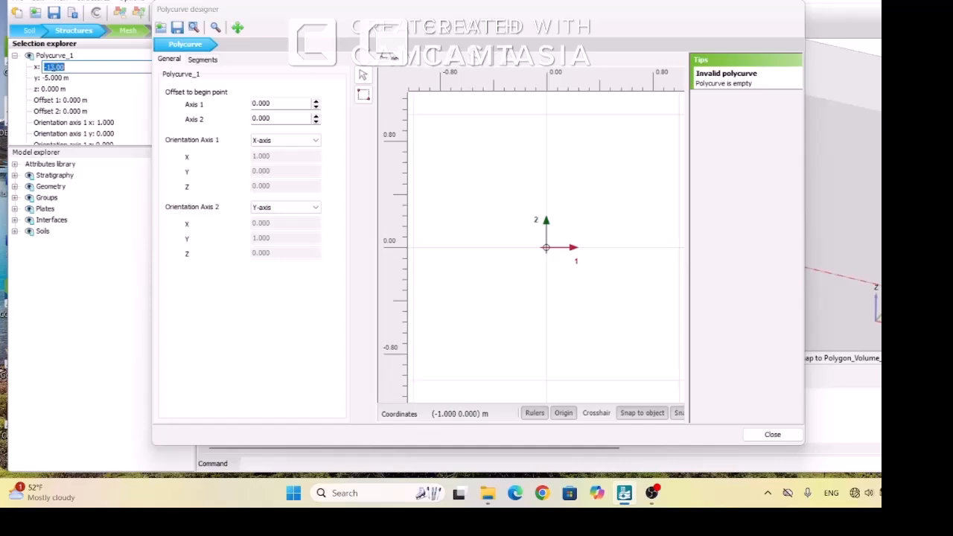
double_click(53, 68)
text(18)
click(57, 79)
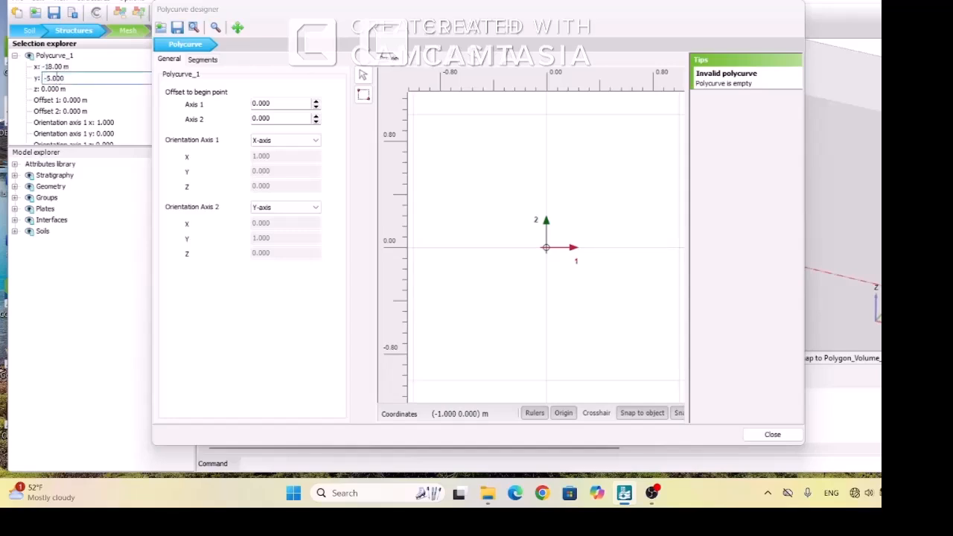
double_click(55, 78)
key(BackSpace)
text(8)
click(59, 89)
double_click(59, 90)
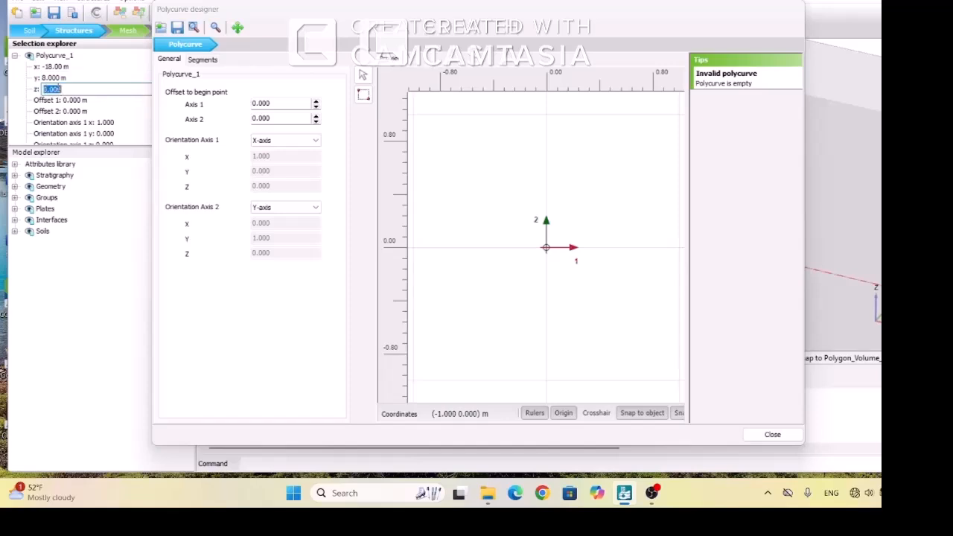
text(-2)
Change the y coordinate of the polycurve's insertion point to 7.6 m
click(44, 77)
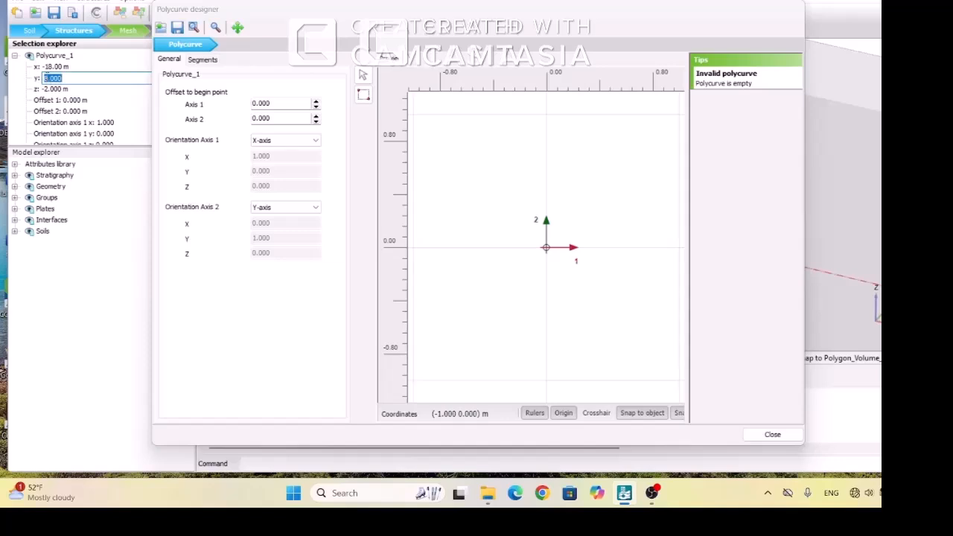
text(7.6)
click(102, 287)
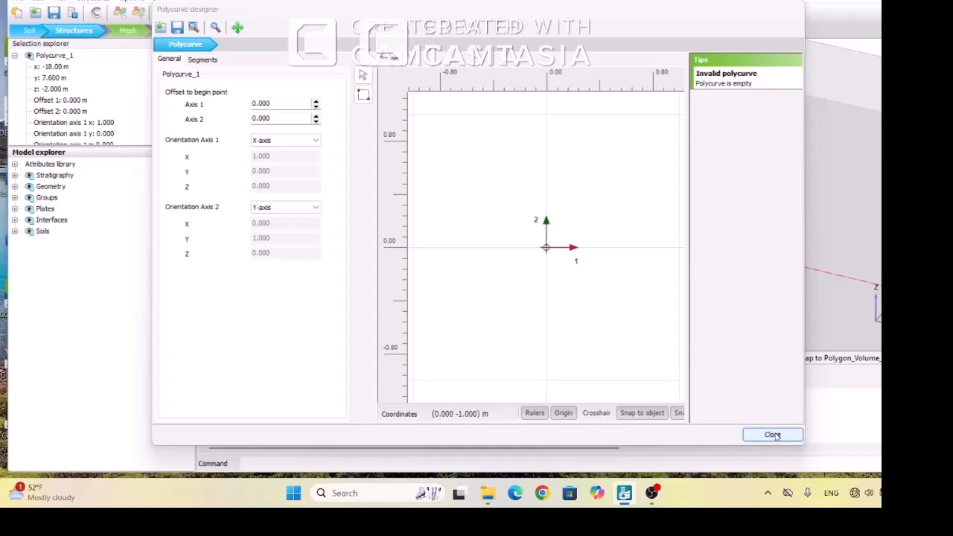
Define the polycurve's segments as a circle with a radius of 0.4 m and close the designer
click(201, 59)
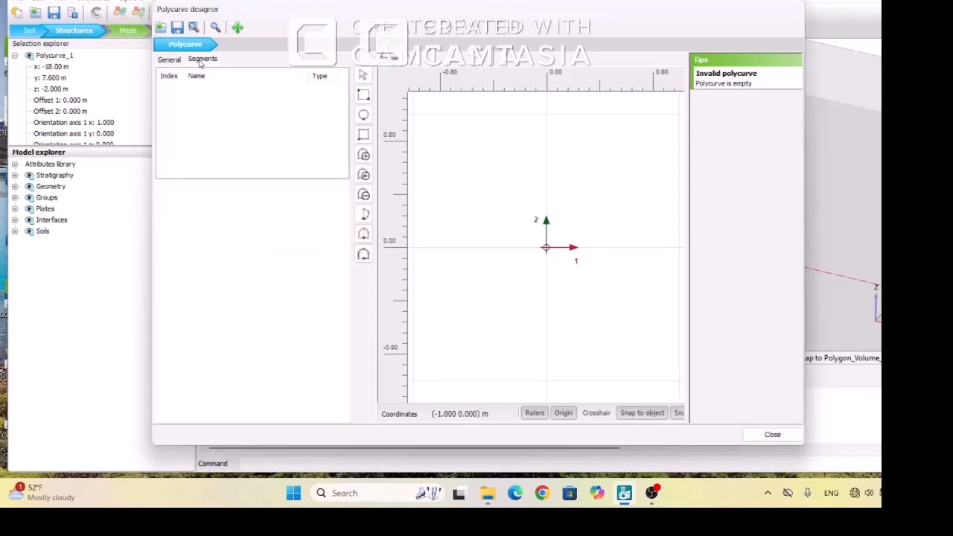
click(363, 115)
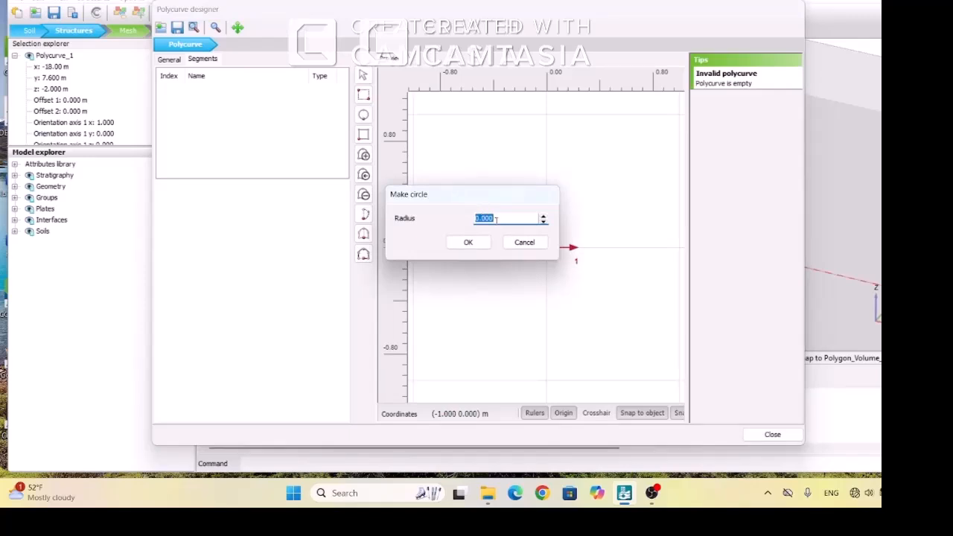
key(BackSpace)
text(4)
click(468, 244)
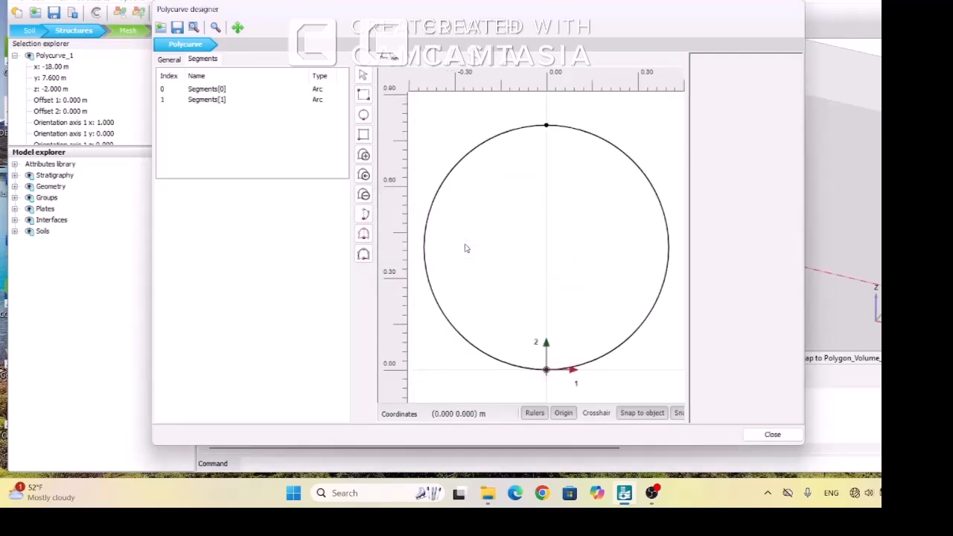
click(771, 435)
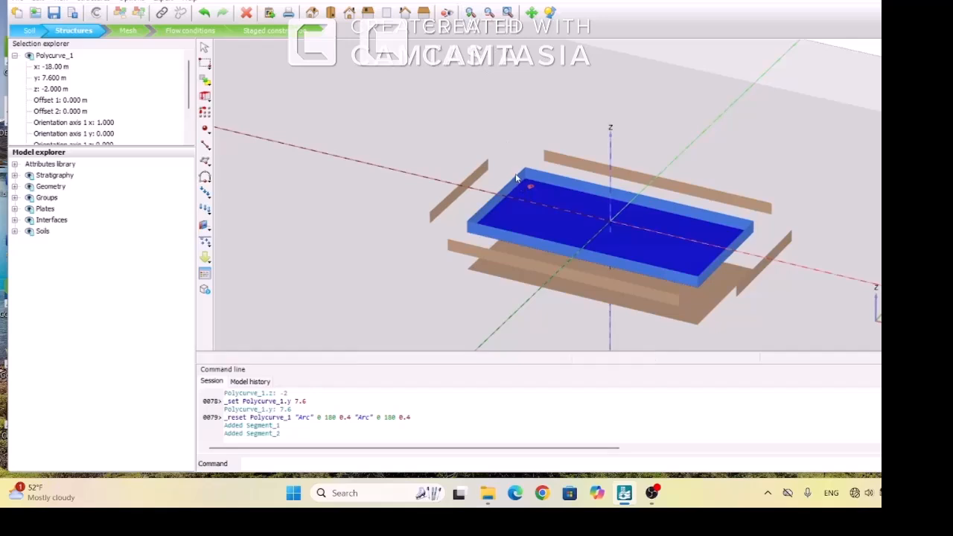
Create a surface from the closed circular polycurve on the base of the box
mouse_move(517, 188)
right_down()
mouse_move(559, 205)
mouse_move(518, 195)
right_up()
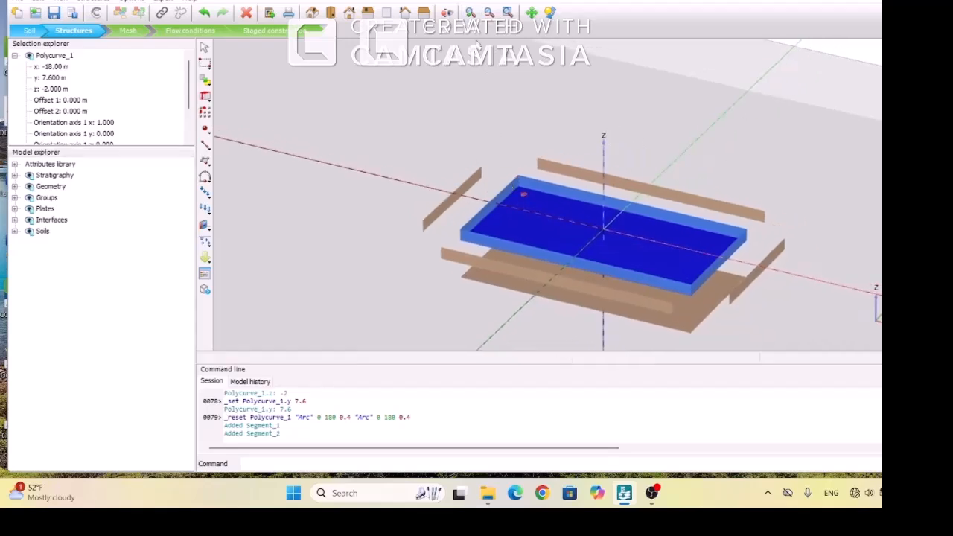
click(470, 12)
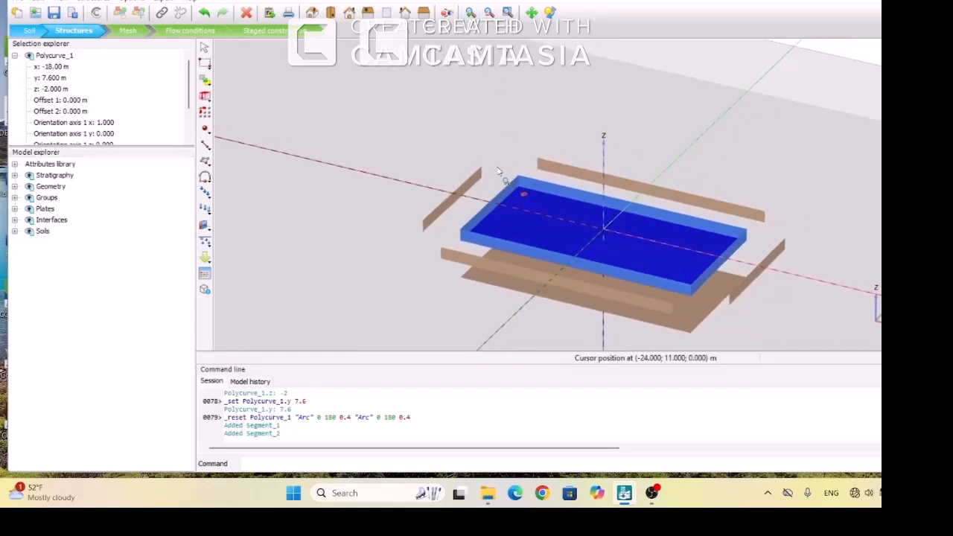
click(550, 211)
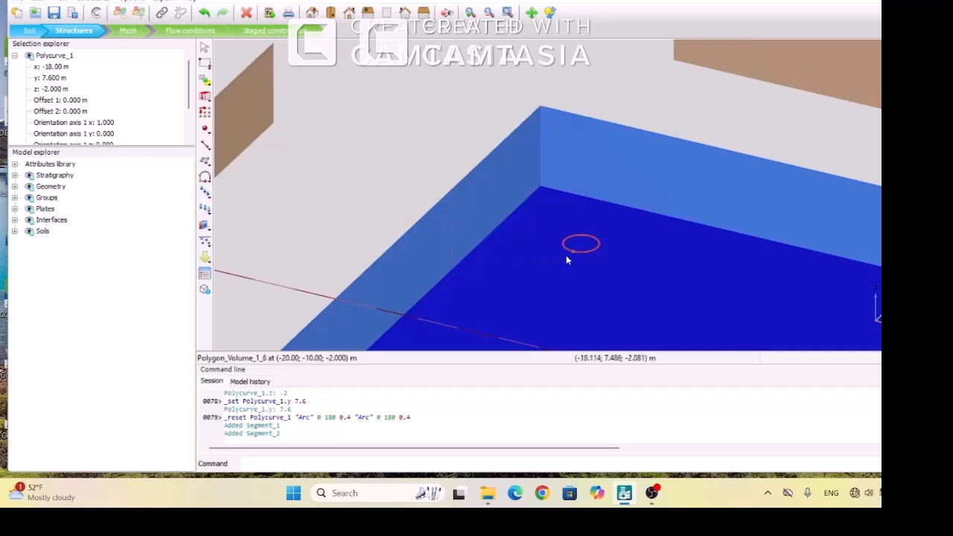
right_click(588, 254)
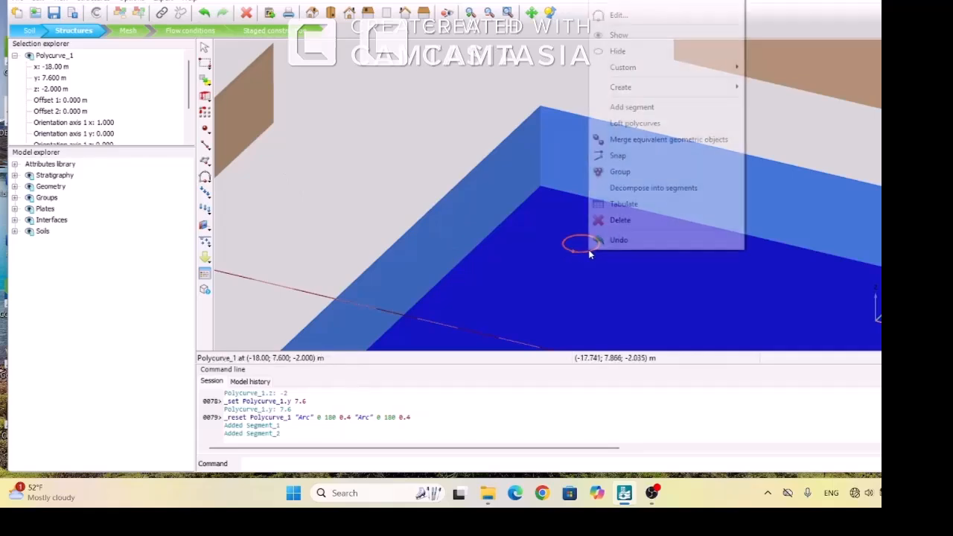
mouse_move(645, 94)
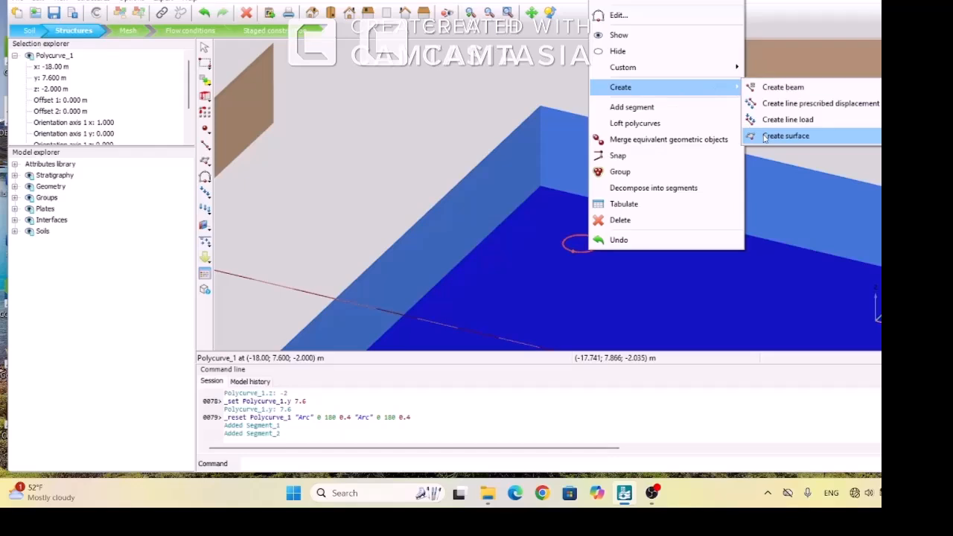
click(785, 135)
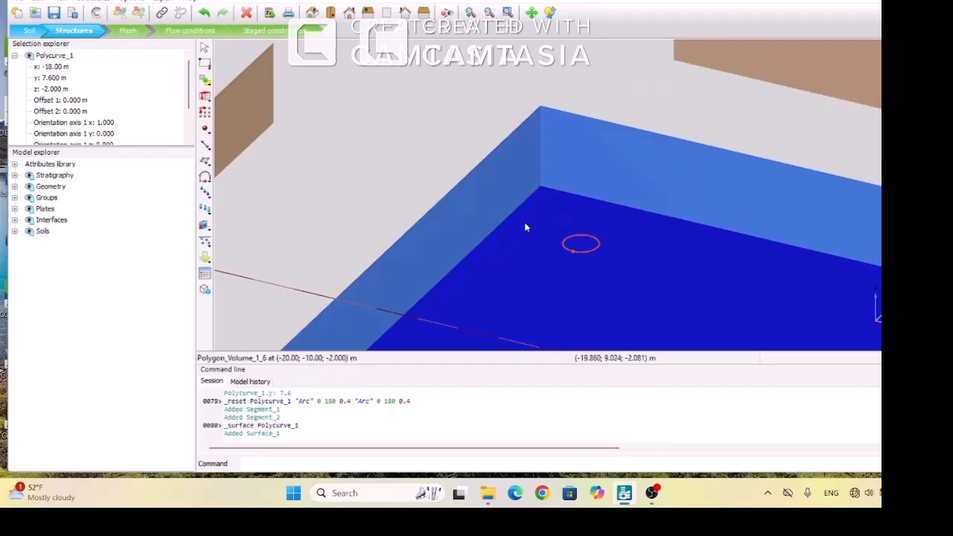
Hide the foundation base plate of the box so the circular surface beneath it is exposed
click(514, 244)
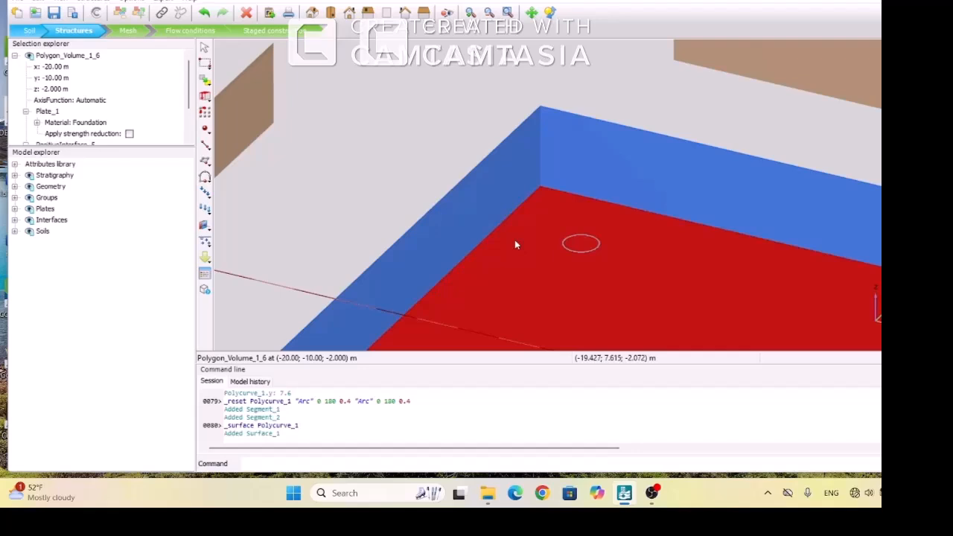
right_click(515, 244)
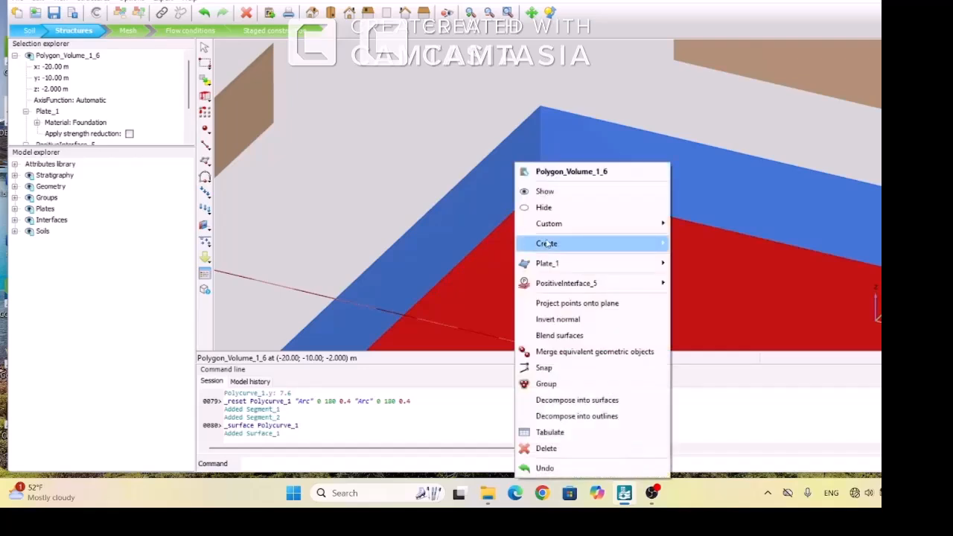
mouse_move(555, 262)
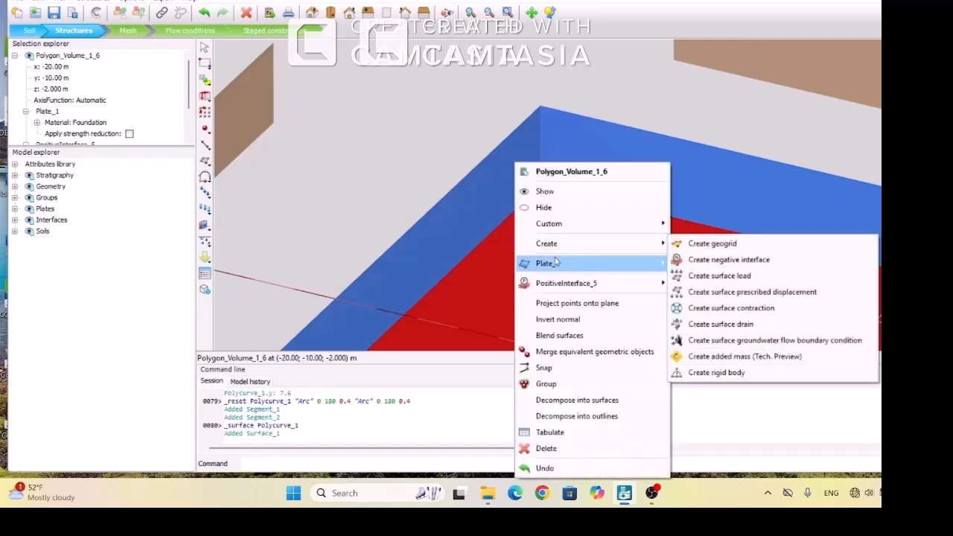
click(544, 208)
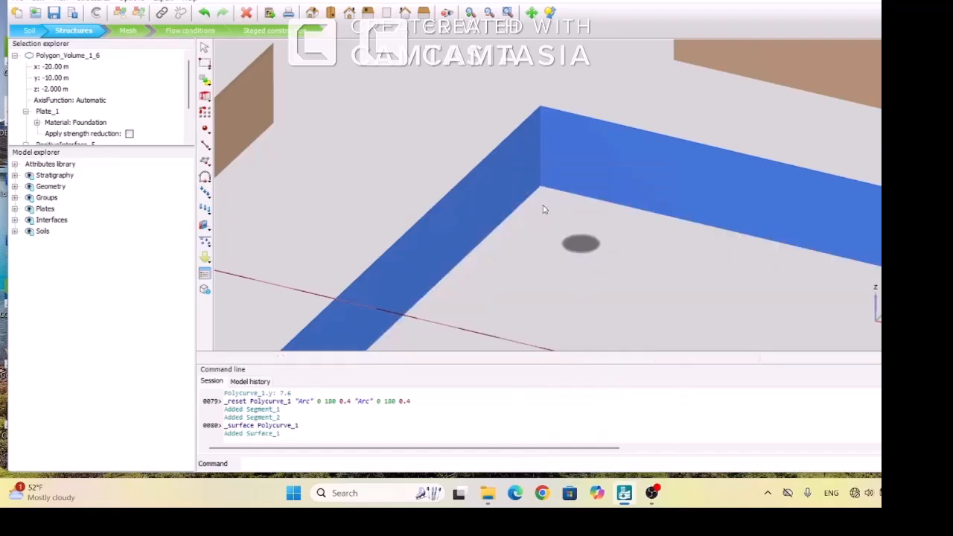
Hide the two adjacent wall plates at x -20 m and y 10 m around the circular surface
click(497, 193)
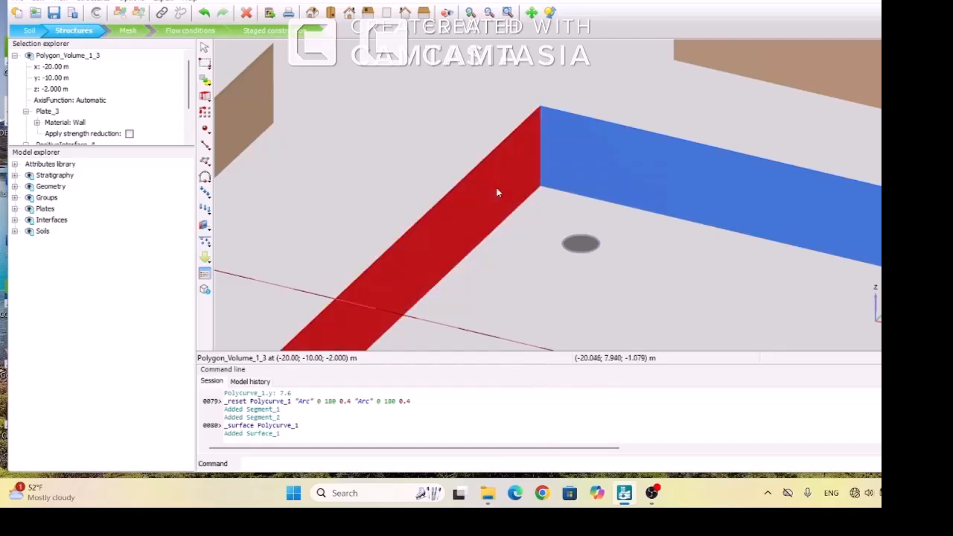
ctrl+click(591, 180)
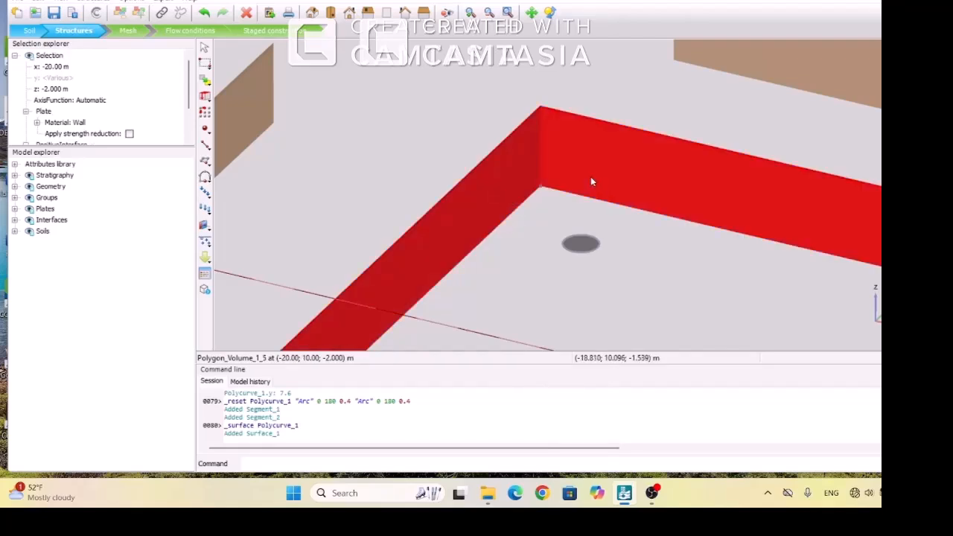
right_click(590, 177)
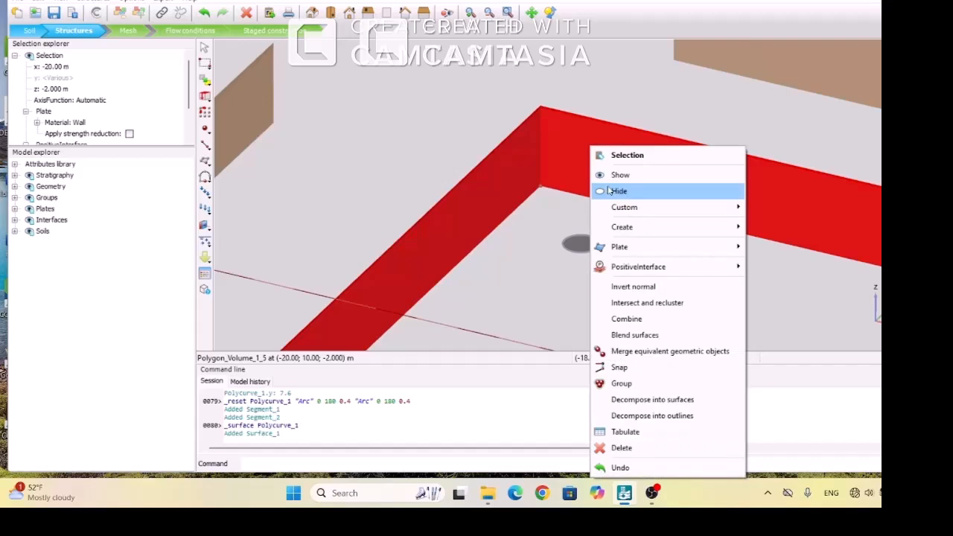
click(609, 192)
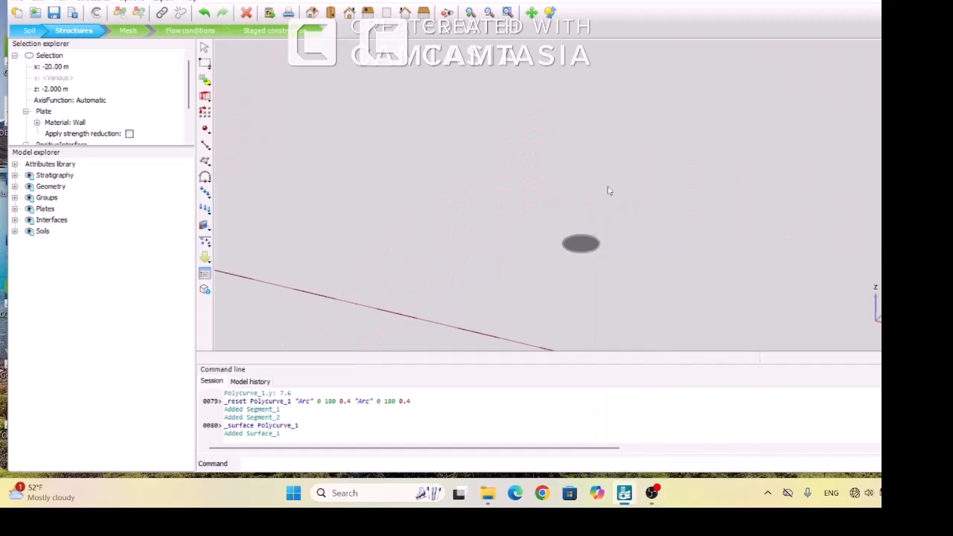
Delete the circular polycurve outlining the surface, keeping the surface itself
click(584, 248)
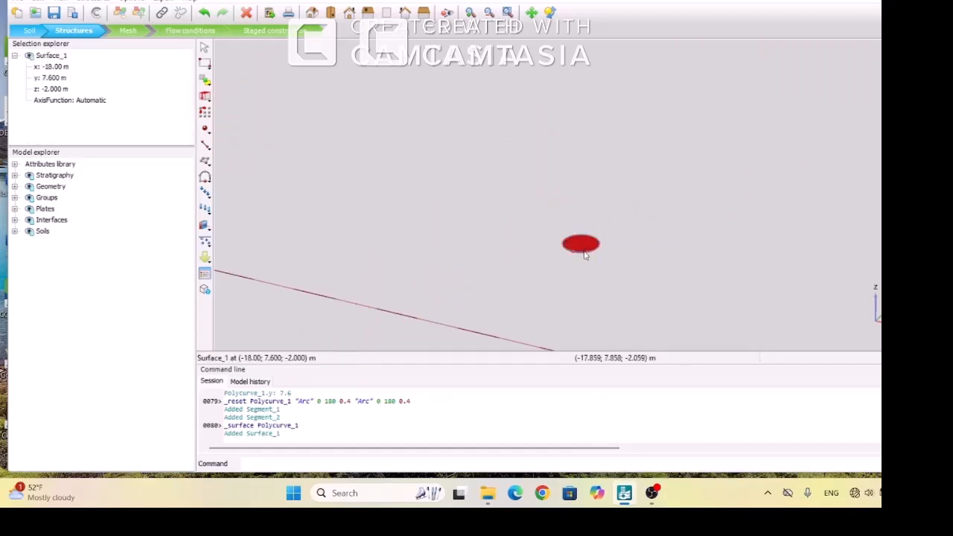
click(585, 255)
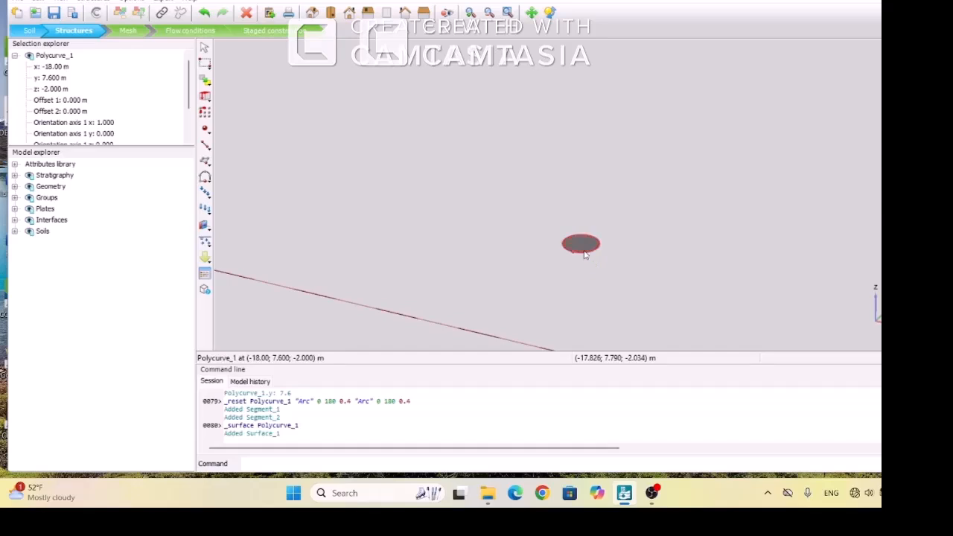
right_click(584, 255)
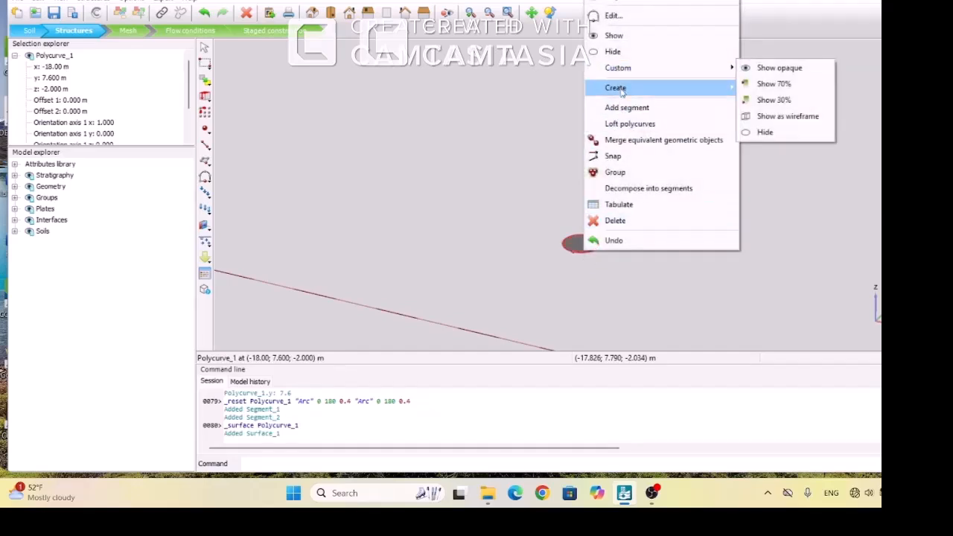
click(624, 222)
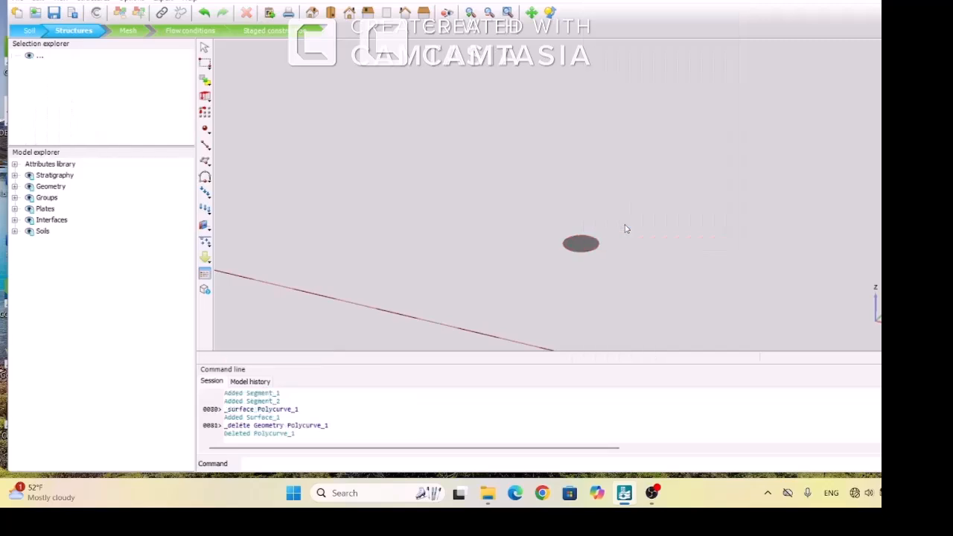
Extrude the circular surface into a pile volume with a z extrusion vector of -16 m
click(588, 246)
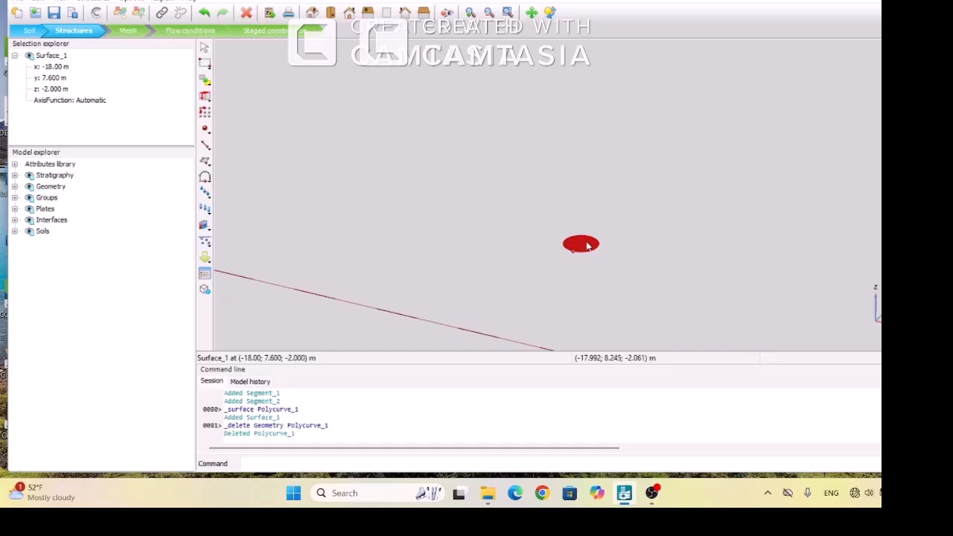
click(205, 98)
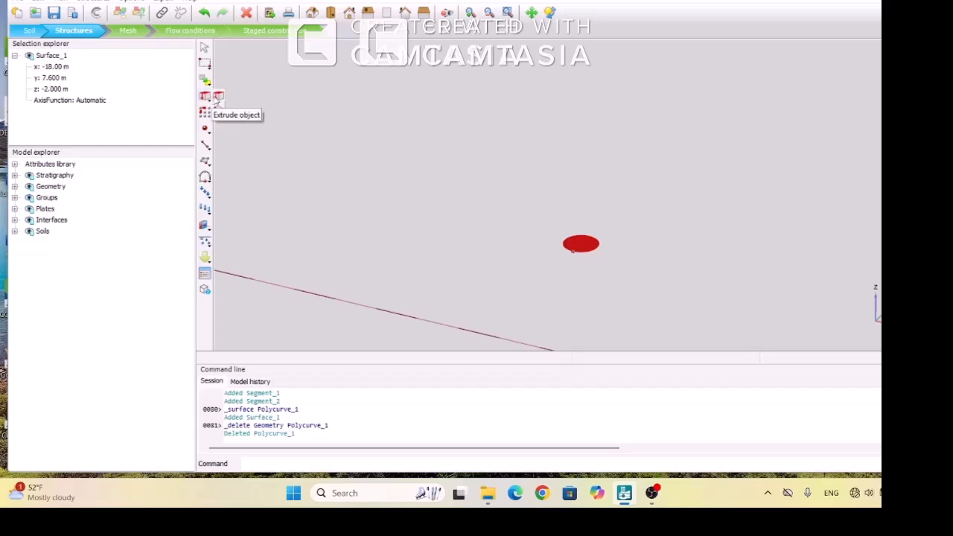
click(216, 100)
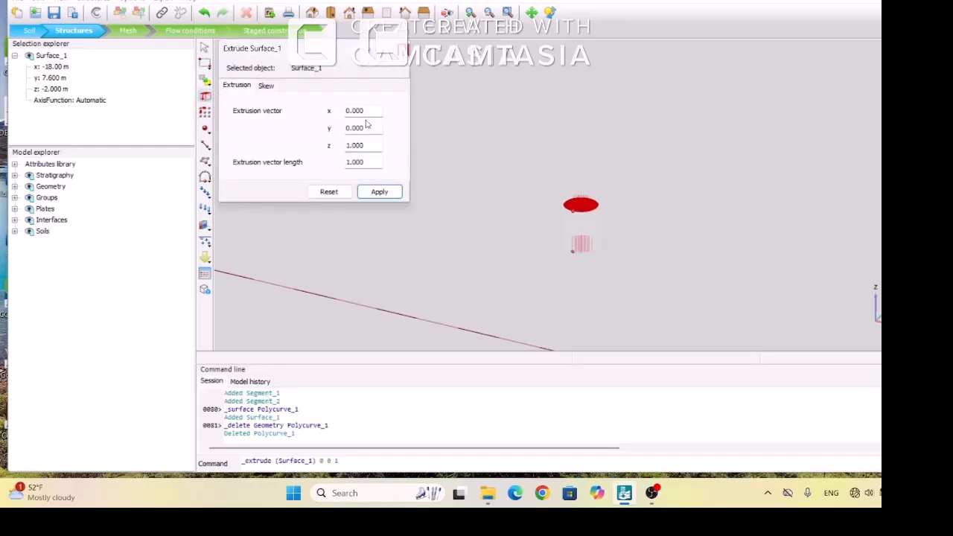
double_click(370, 146)
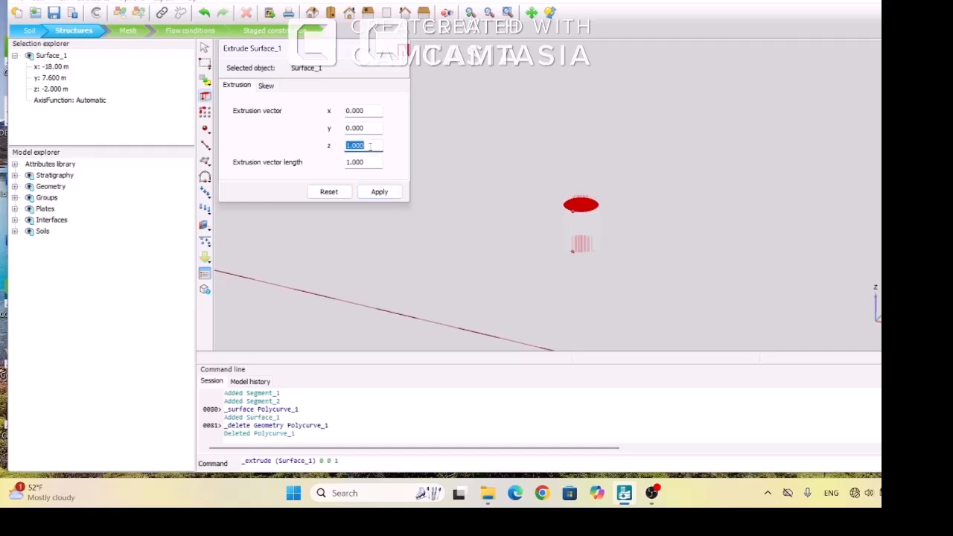
text(-16)
key(Return)
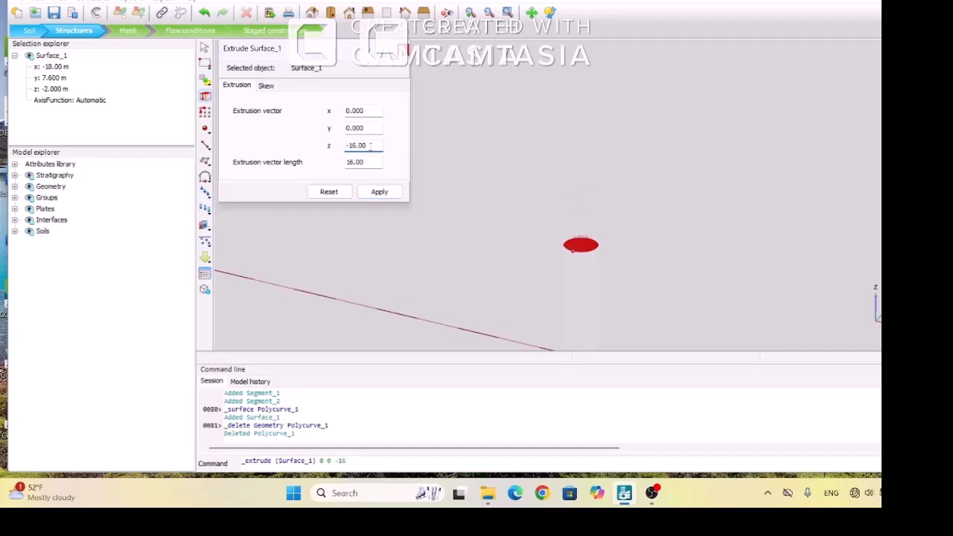
click(379, 192)
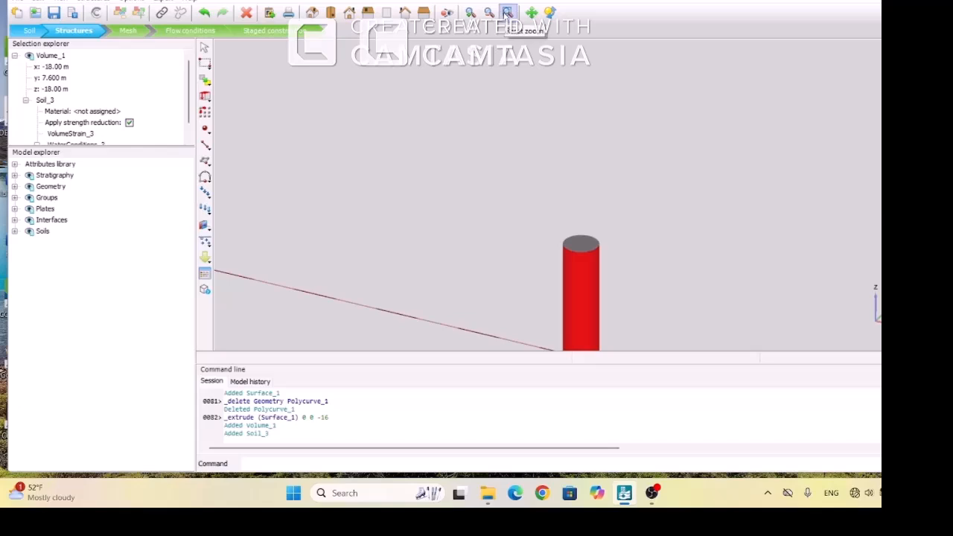
Hide the two remaining wall plates at y -10 m and x 20 m so that only the pile stays displayed
click(507, 13)
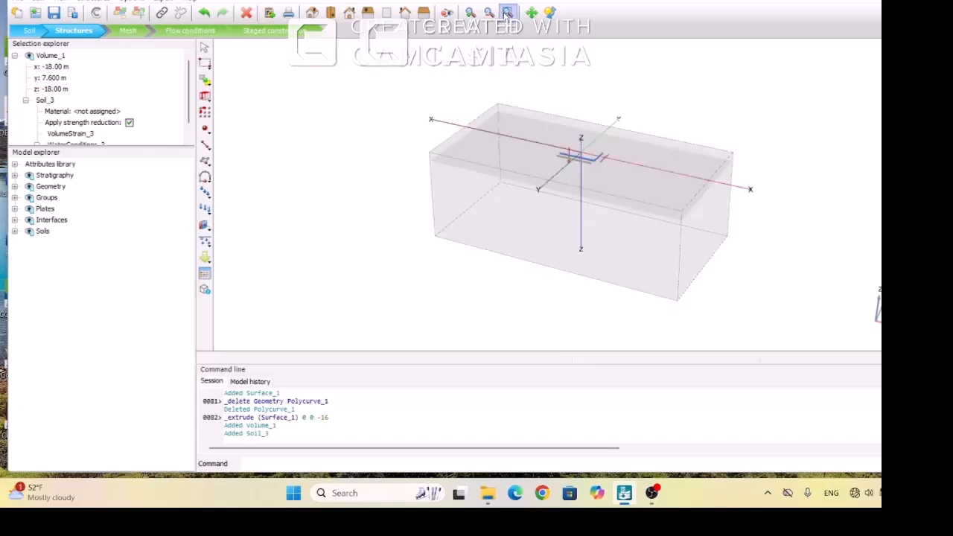
click(471, 13)
drag(549, 134, 588, 181)
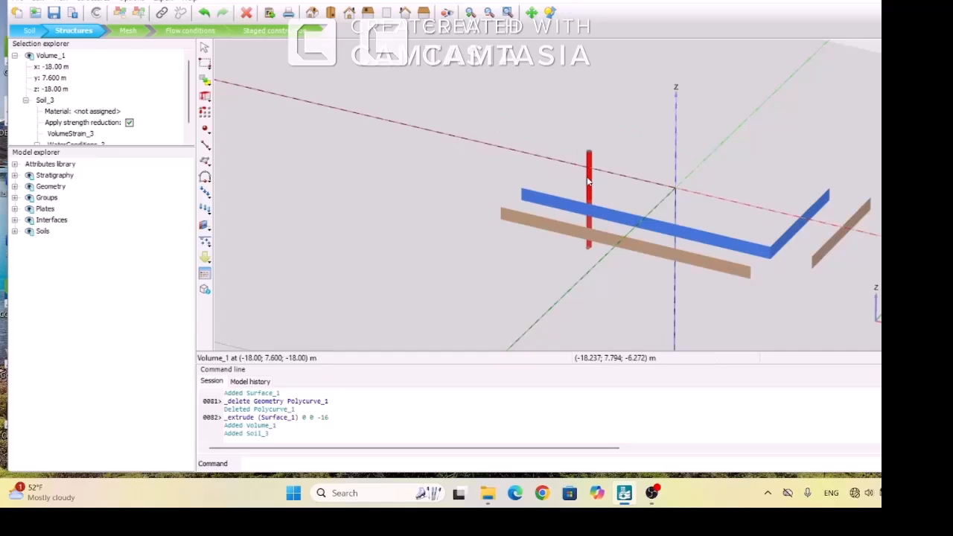
click(609, 217)
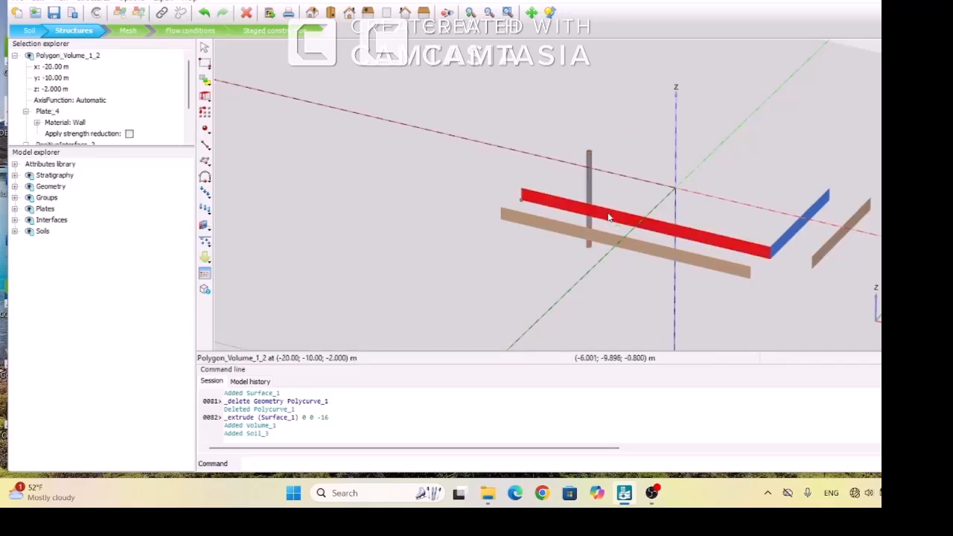
ctrl+click(782, 247)
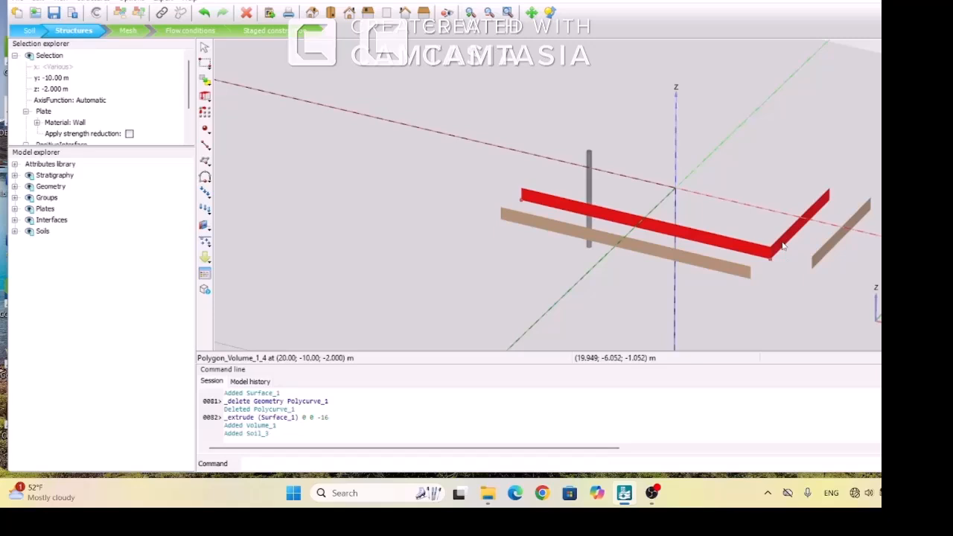
right_click(783, 246)
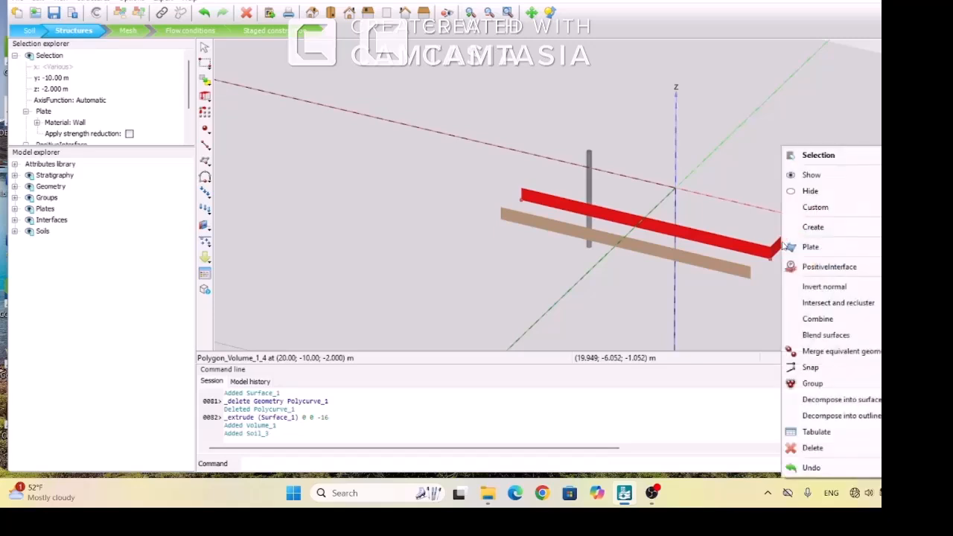
click(809, 192)
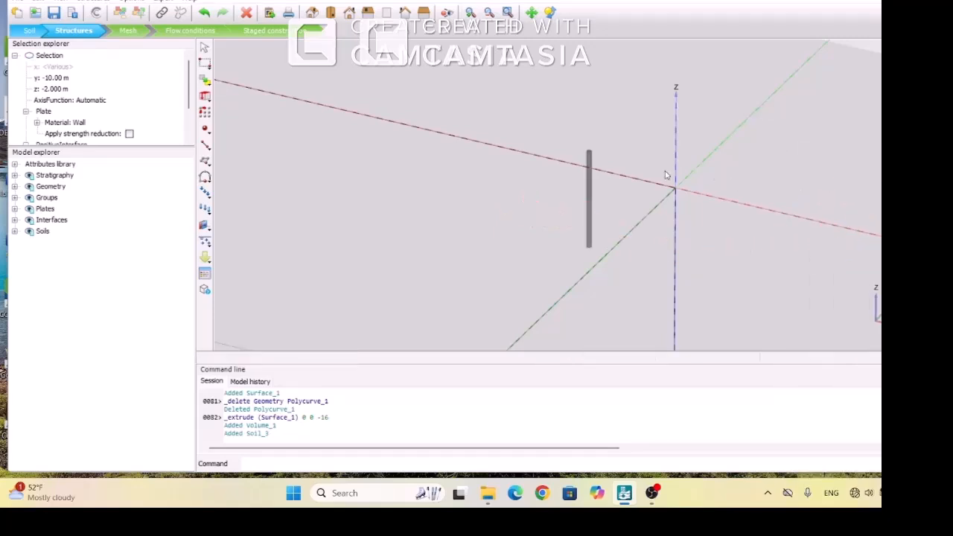
Delete the original circular surface at the top of the pile volume and clear the selection
click(471, 12)
drag(556, 122, 617, 262)
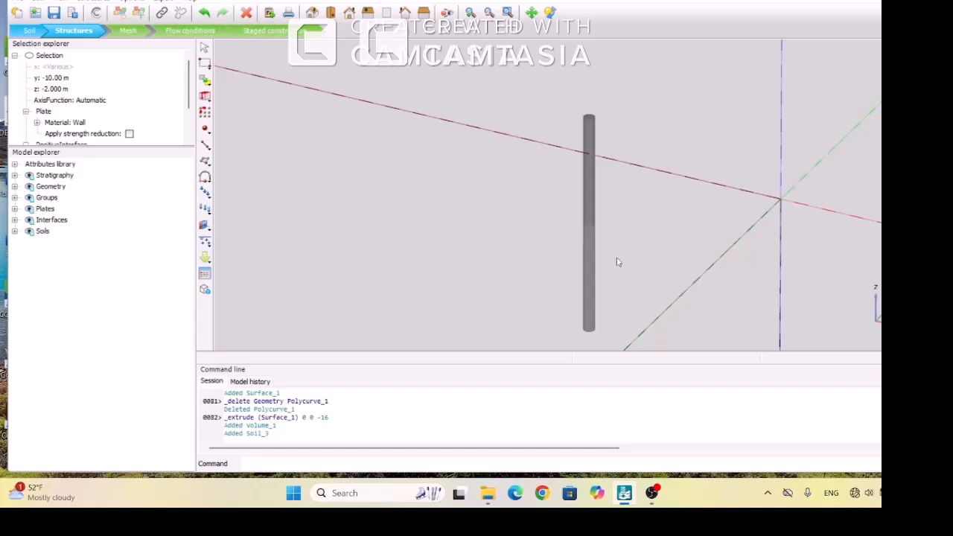
click(589, 120)
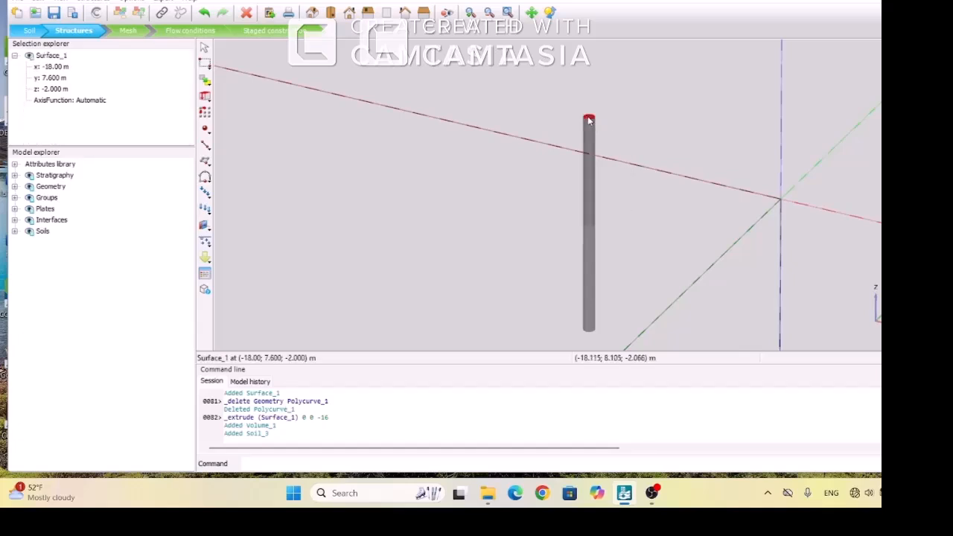
key(Delete)
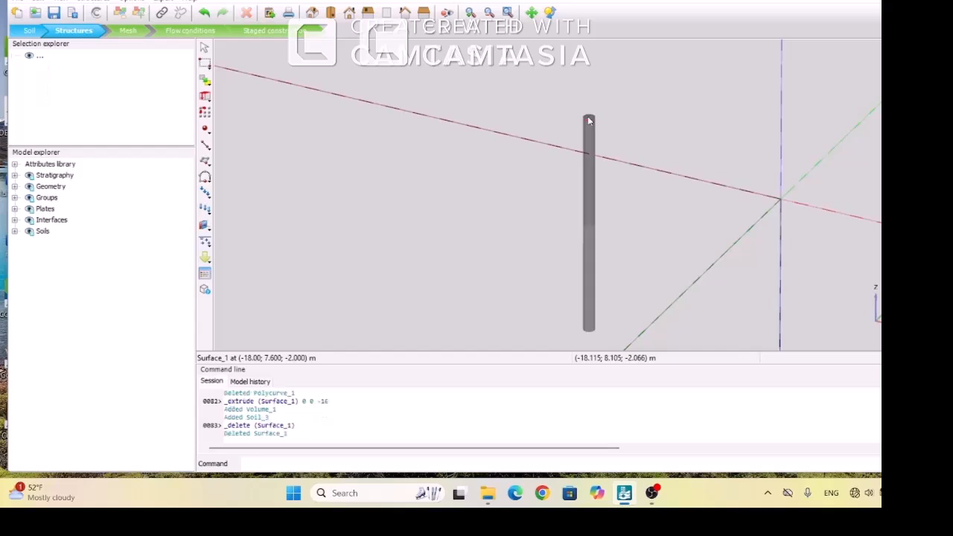
click(589, 121)
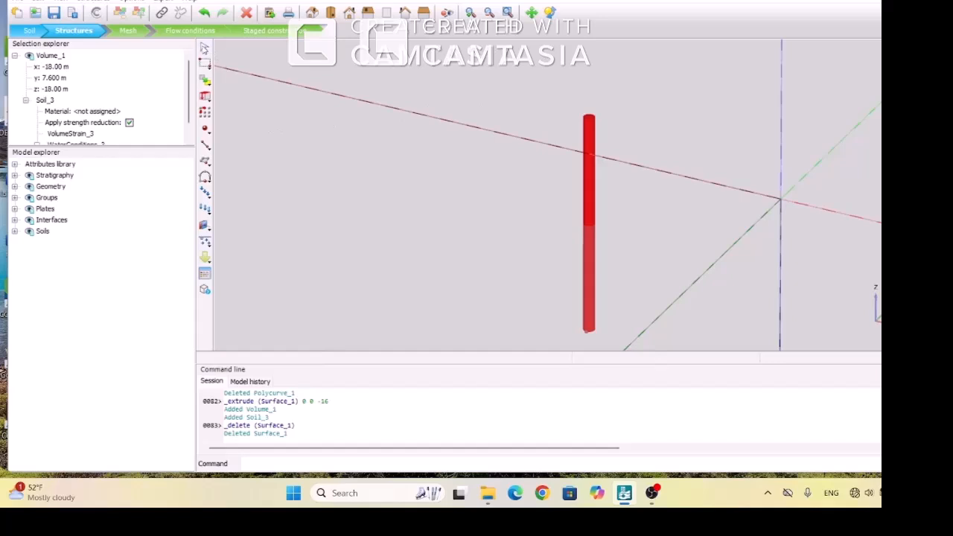
click(204, 47)
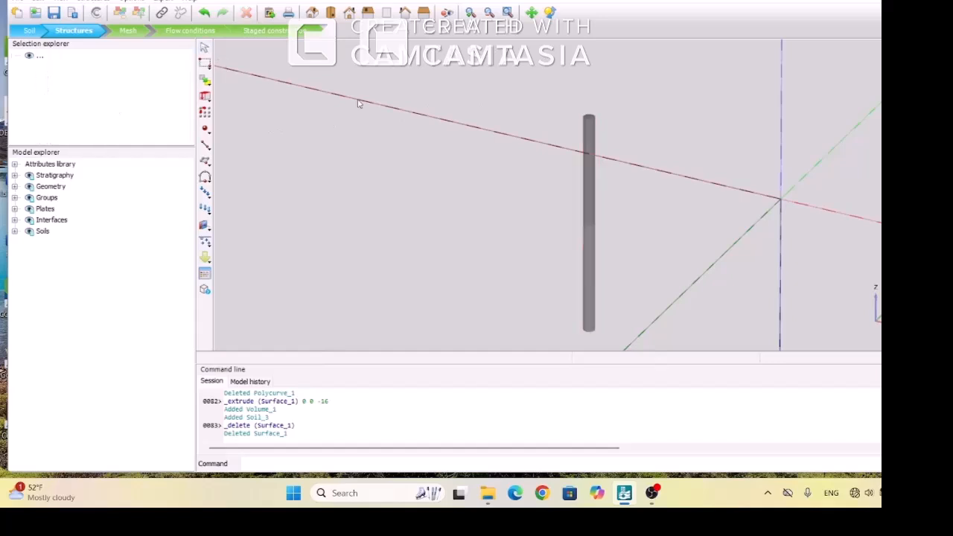
Decompose the pile volume into surfaces and delete the resulting circular surface at the pile's top
click(590, 120)
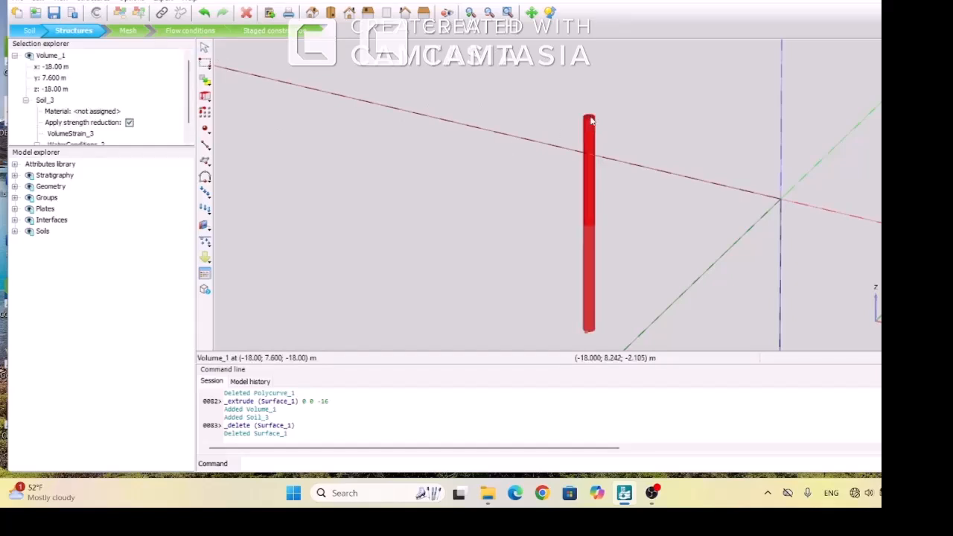
right_click(588, 148)
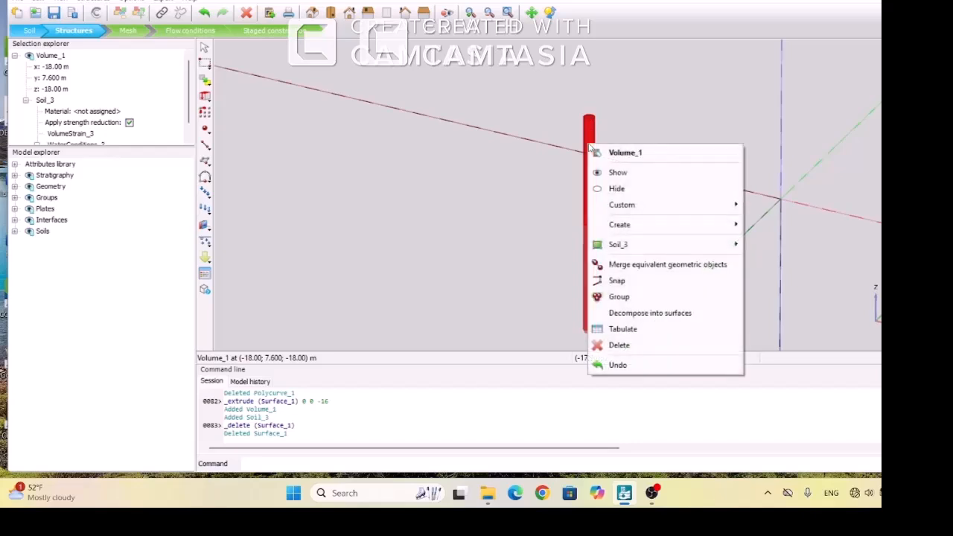
click(625, 314)
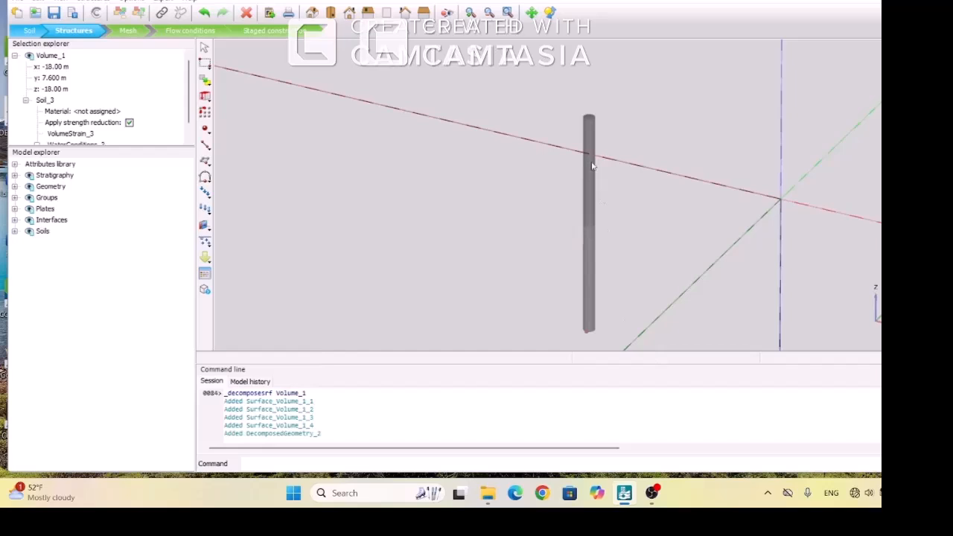
click(589, 119)
key(Delete)
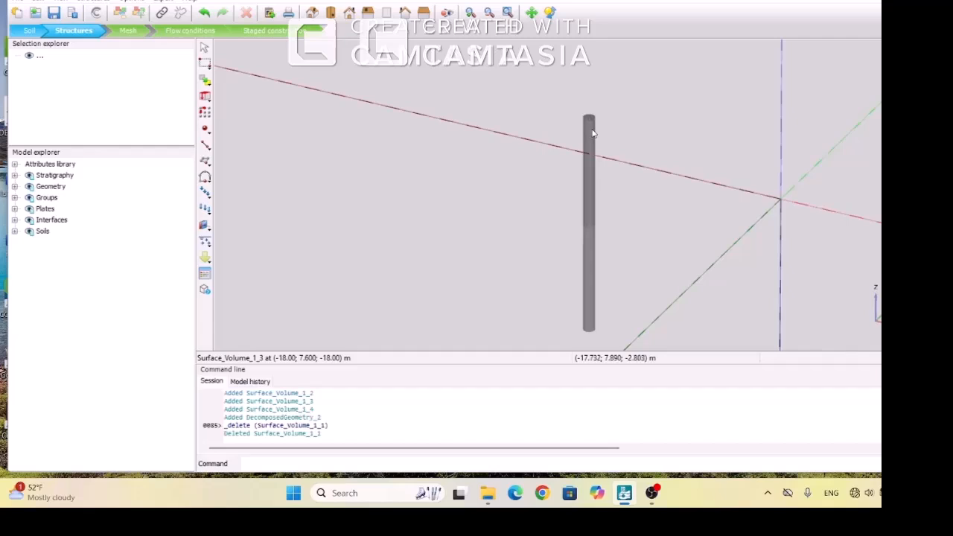
Create positive interfaces on both curved side surfaces of the pile
click(592, 134)
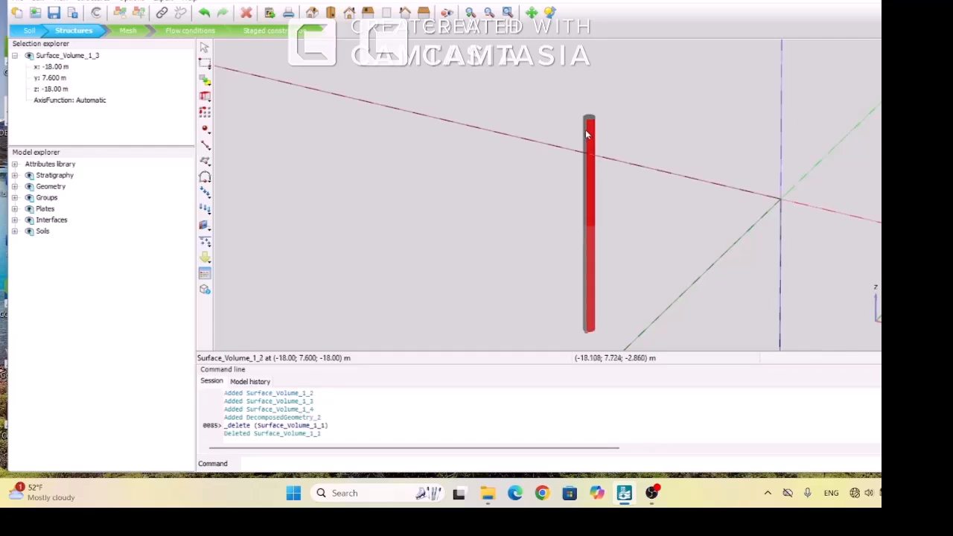
ctrl+click(585, 135)
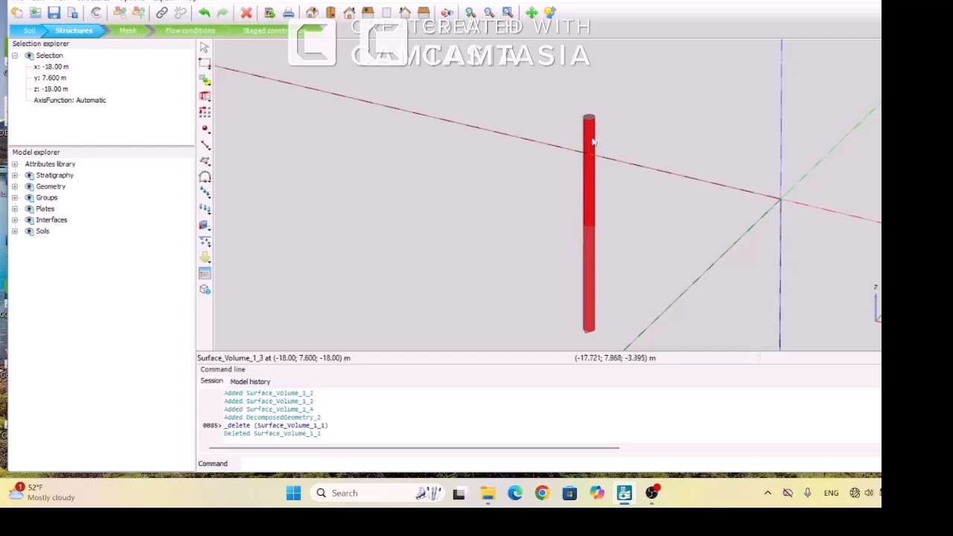
right_click(592, 141)
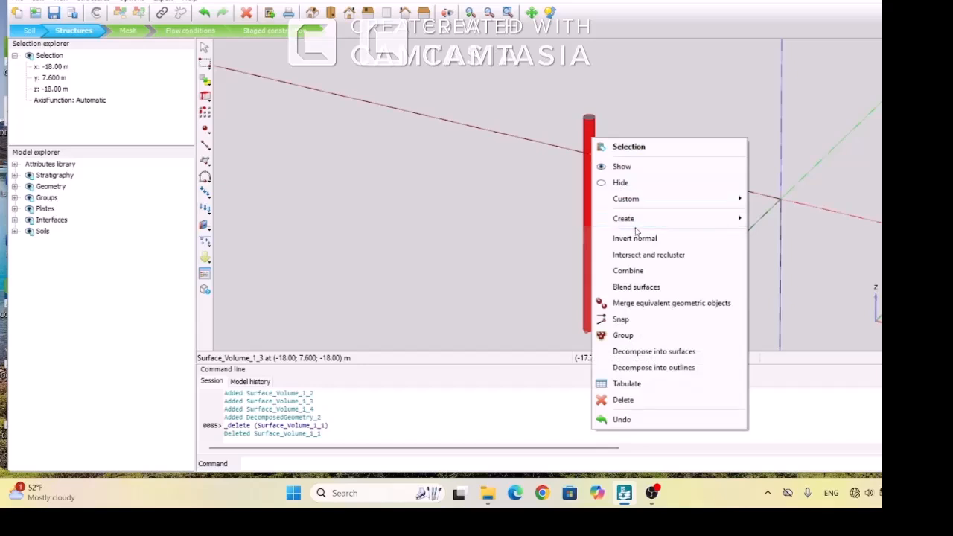
mouse_move(626, 219)
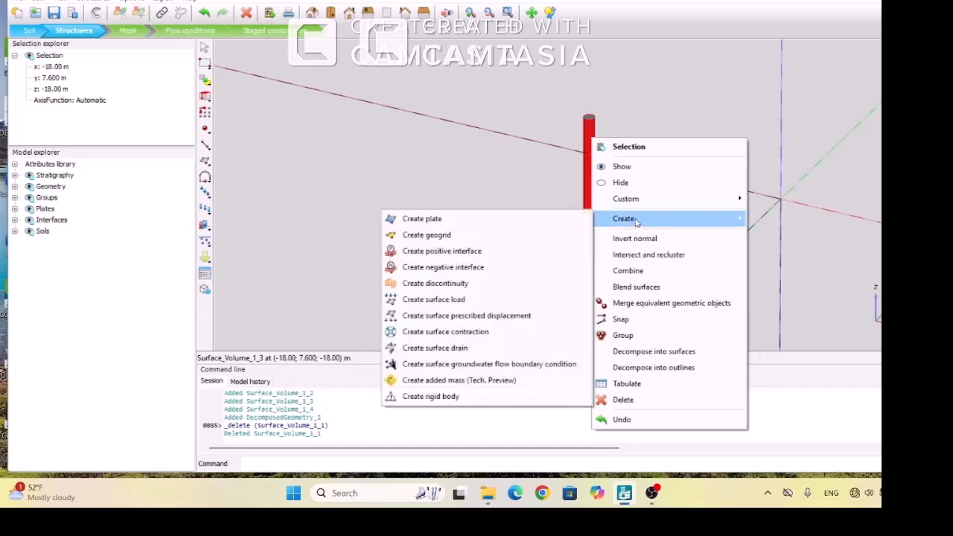
click(456, 251)
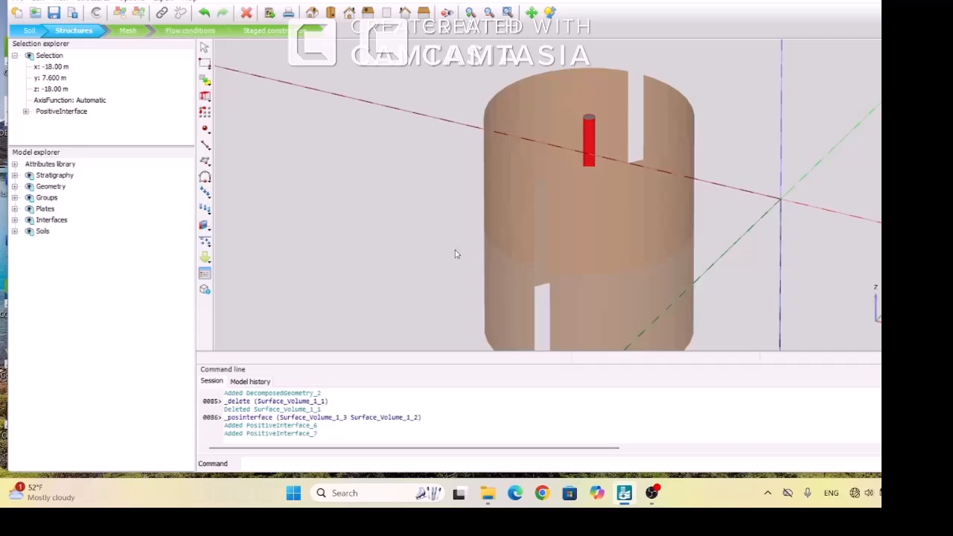
Assign the Pile material to the soil of the pile volume and clear the selection
click(589, 122)
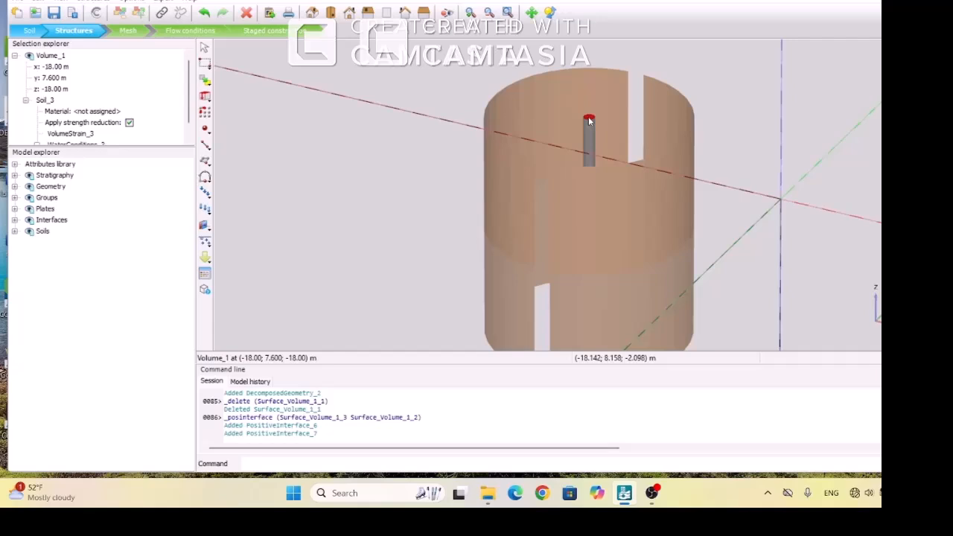
right_click(589, 122)
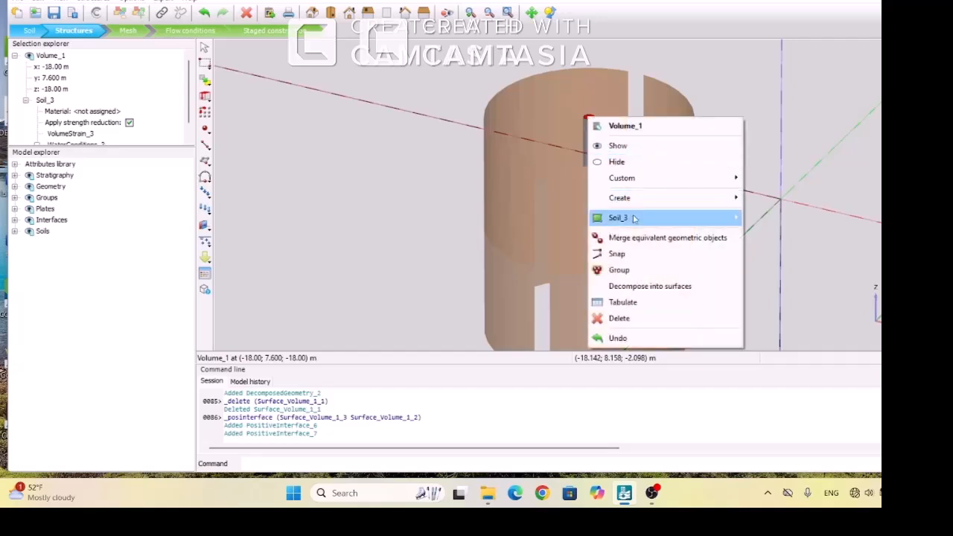
mouse_move(634, 217)
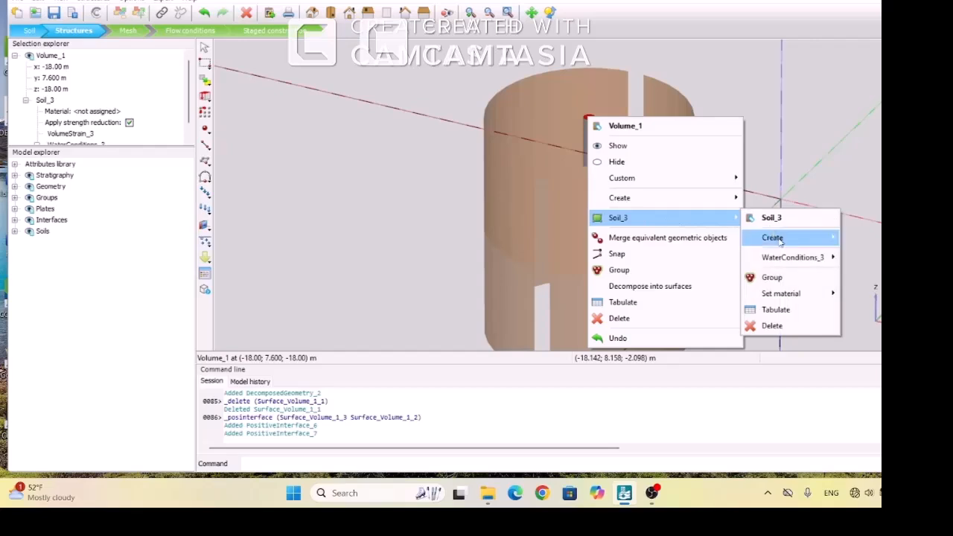
mouse_move(780, 239)
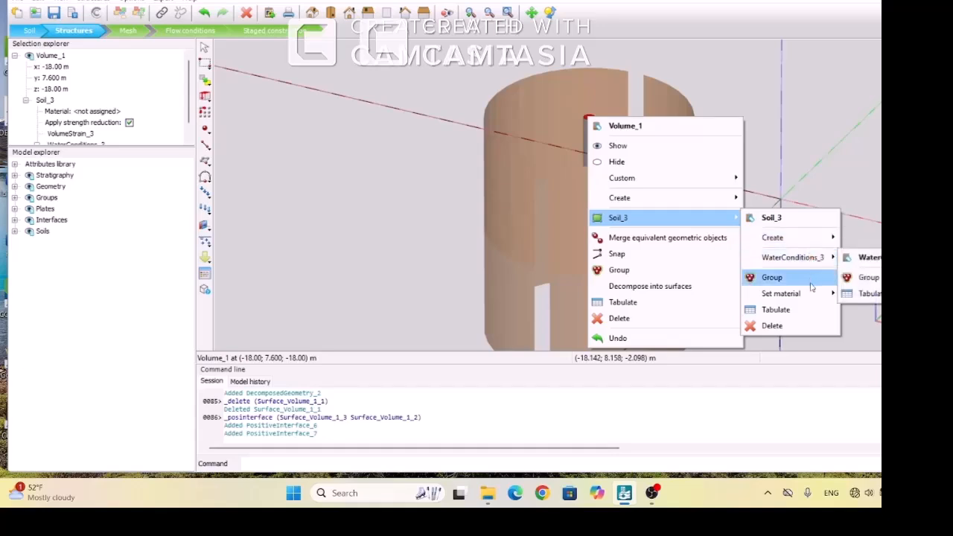
mouse_move(813, 297)
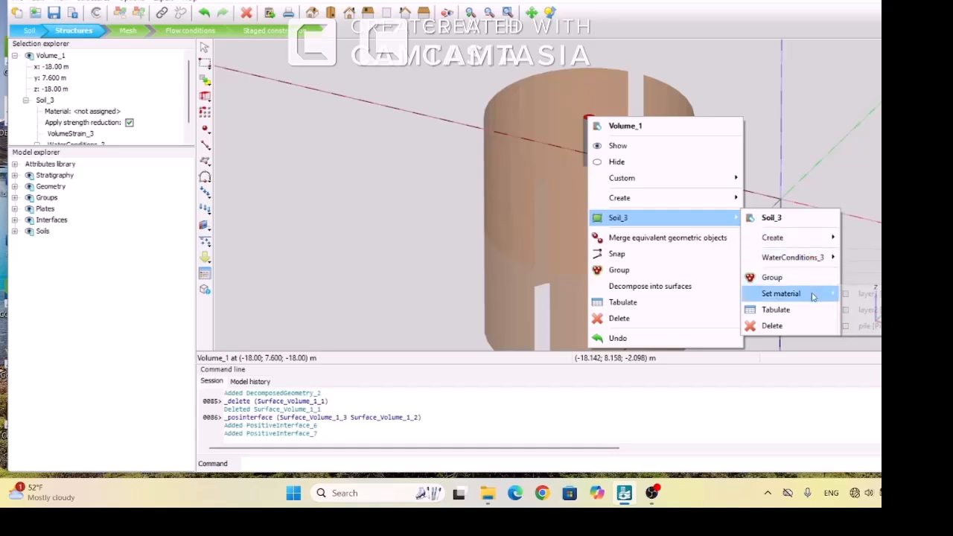
click(872, 329)
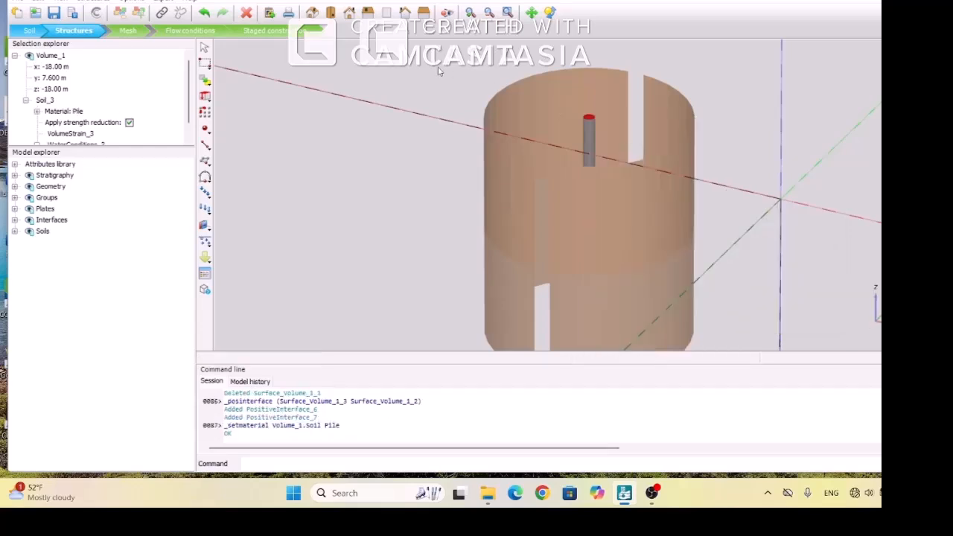
click(205, 49)
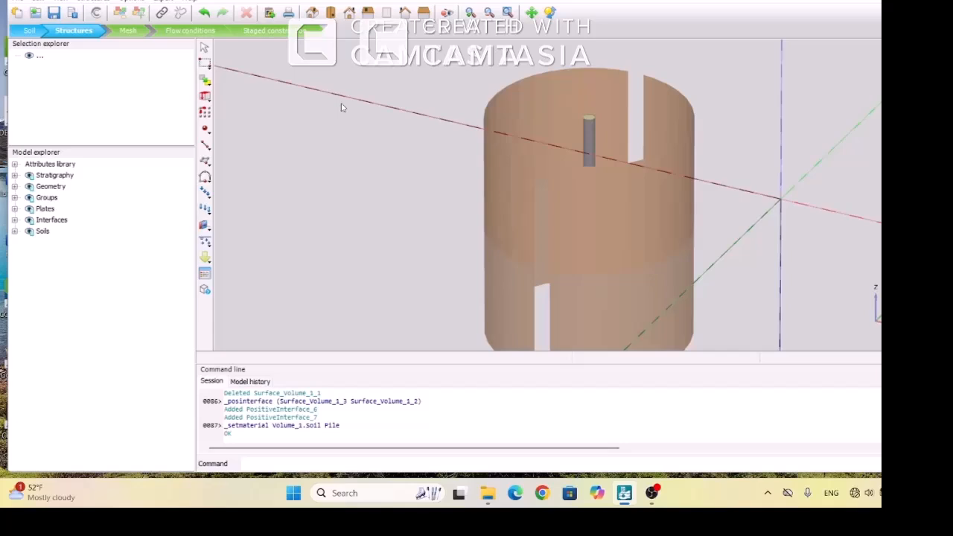
Select the pile volume together with both of its curved side surfaces carrying the positive interfaces
click(508, 12)
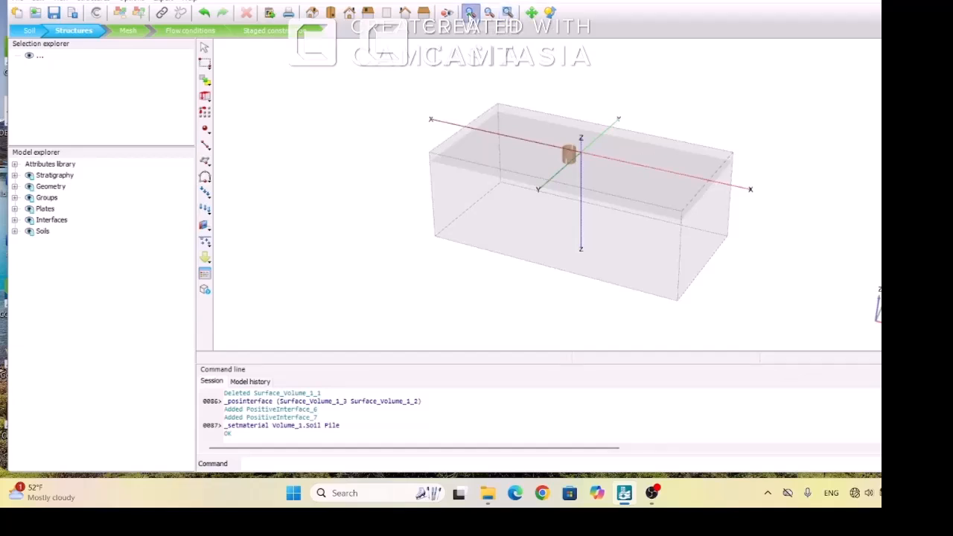
drag(529, 131, 645, 196)
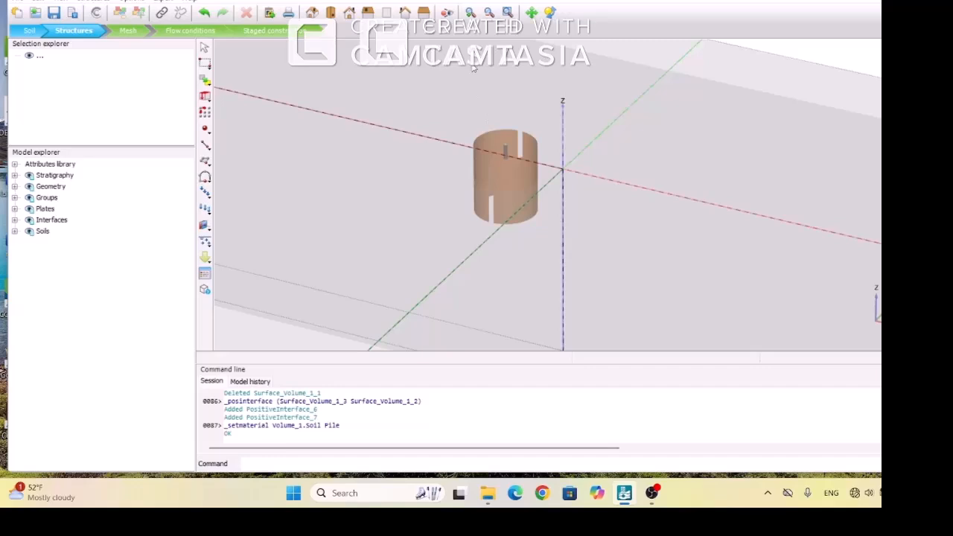
click(506, 151)
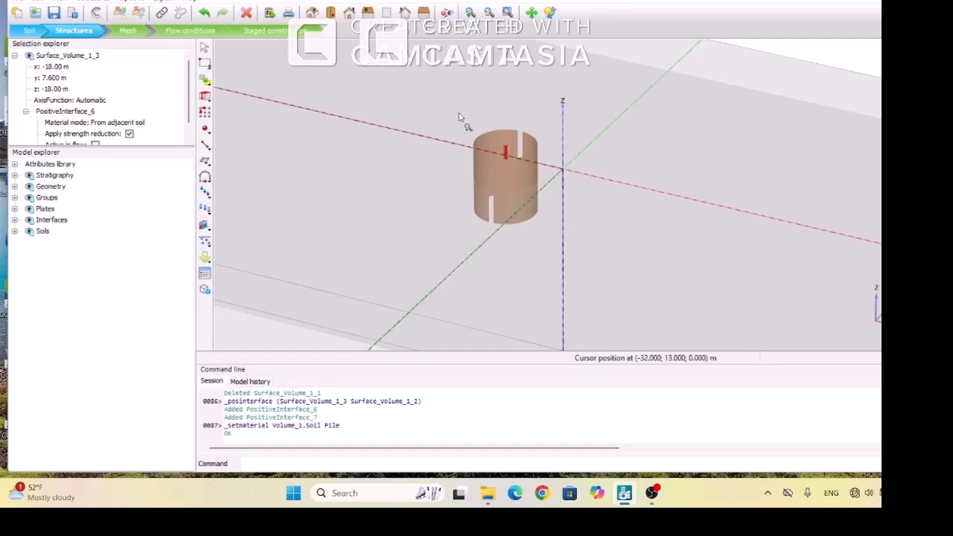
drag(459, 113, 554, 220)
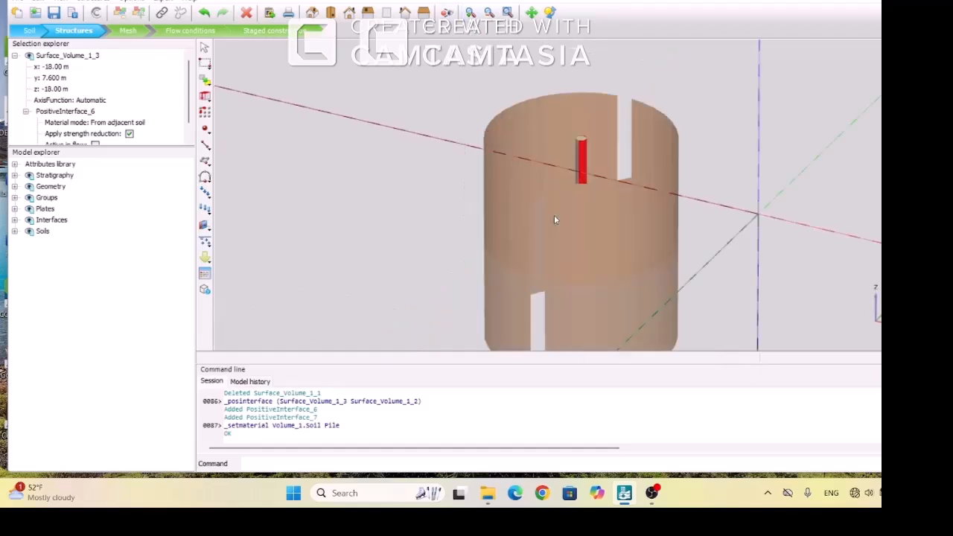
click(582, 141)
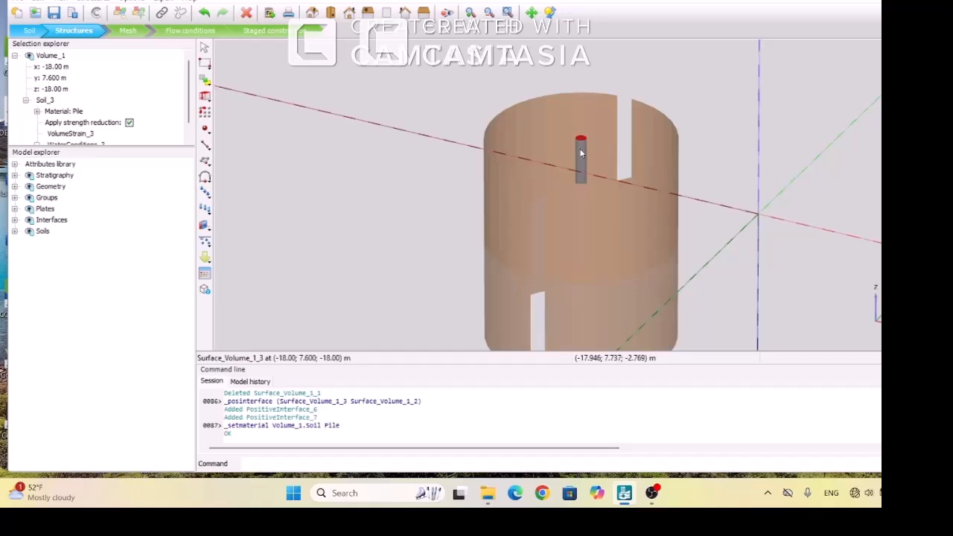
click(579, 155)
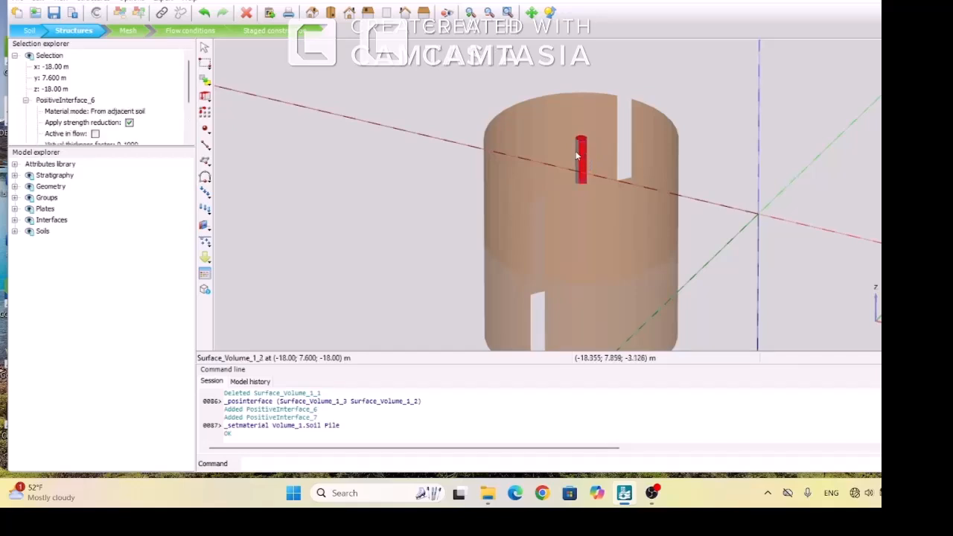
ctrl+click(576, 155)
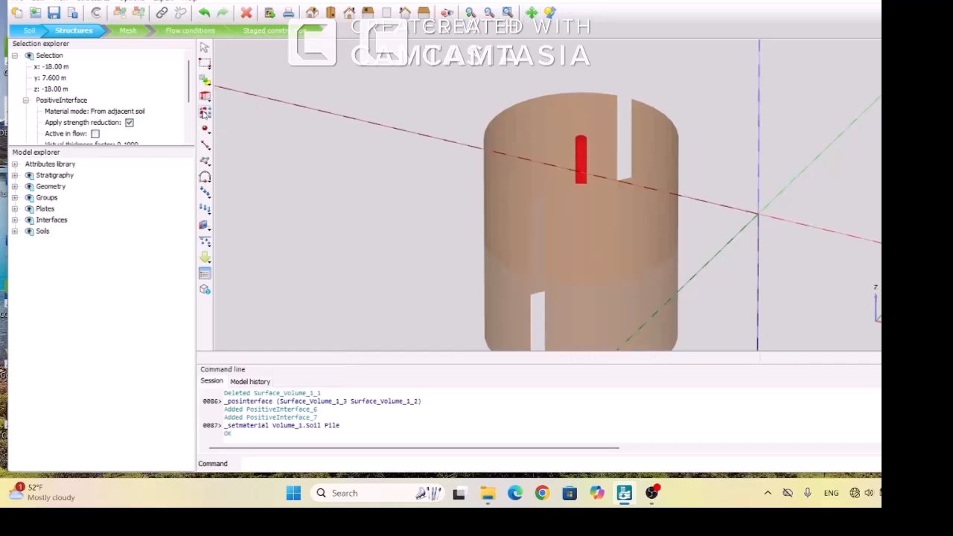
click(205, 111)
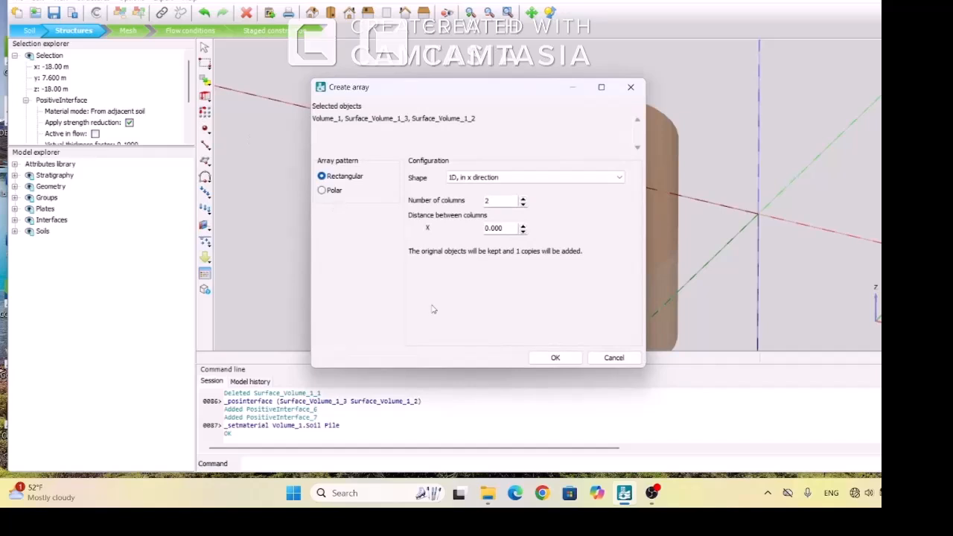
click(614, 358)
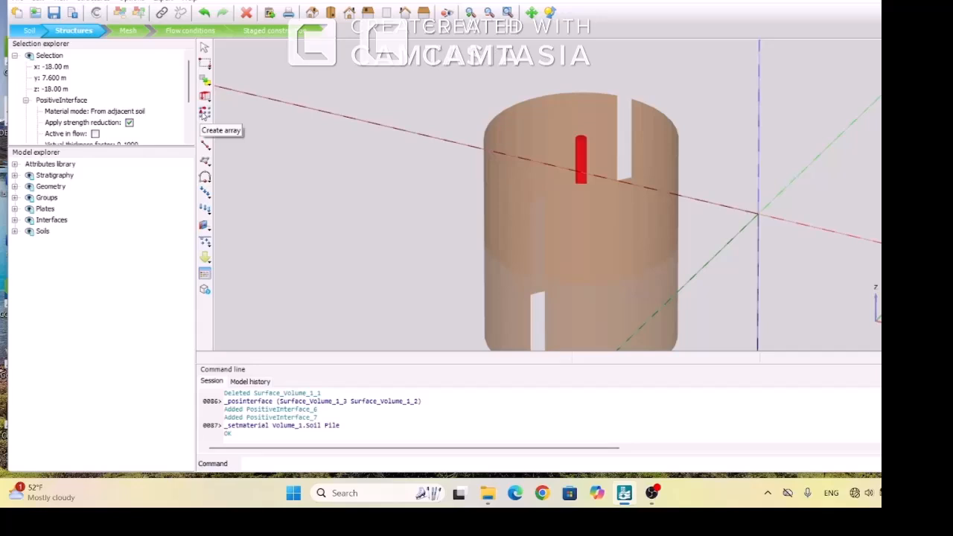
Set up a rectangular array of the selected pile objects in the xy plane, with 10 columns spaced 4 m in x
click(204, 112)
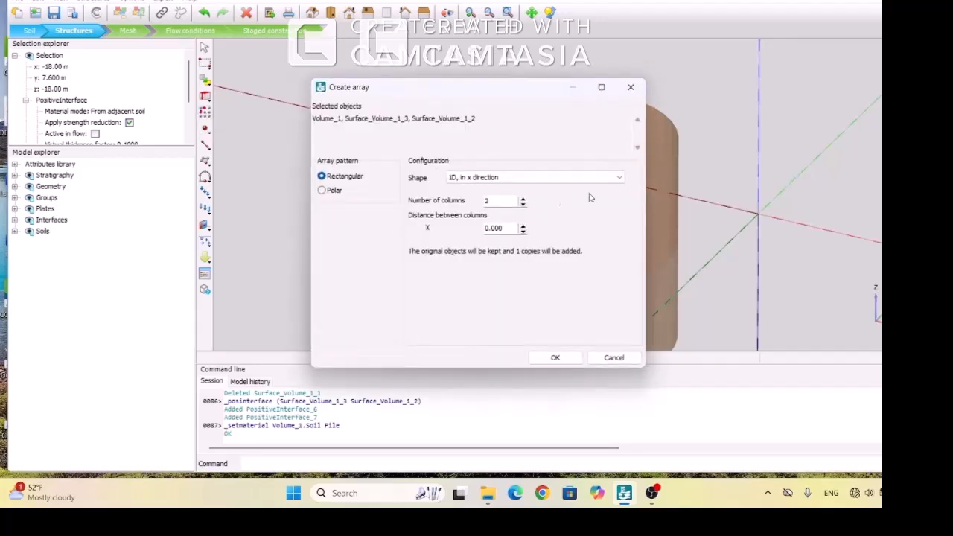
click(620, 177)
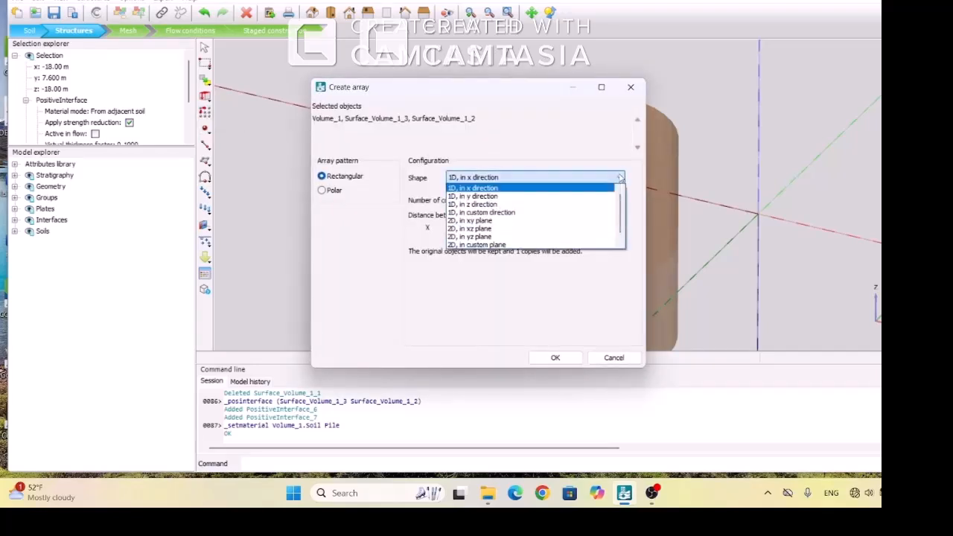
click(479, 221)
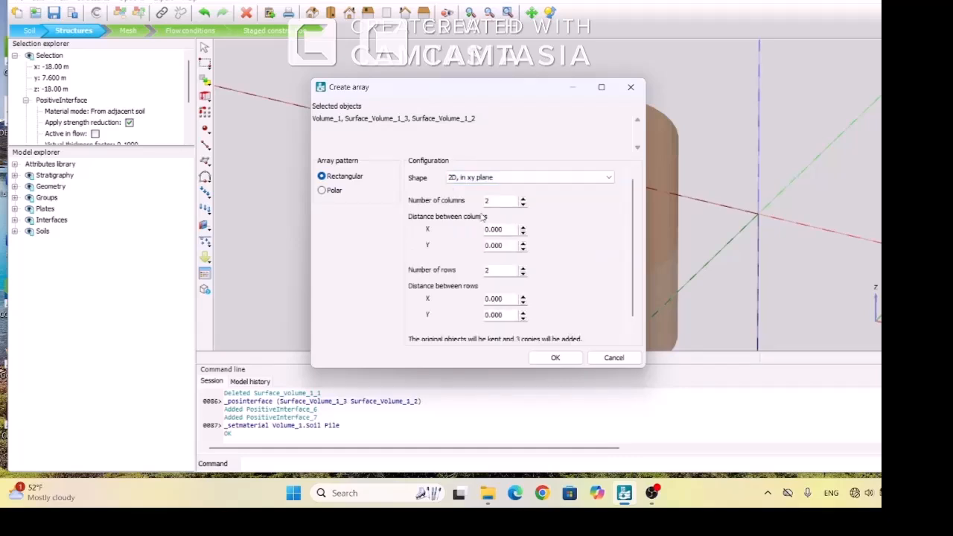
double_click(499, 199)
text(10)
double_click(504, 230)
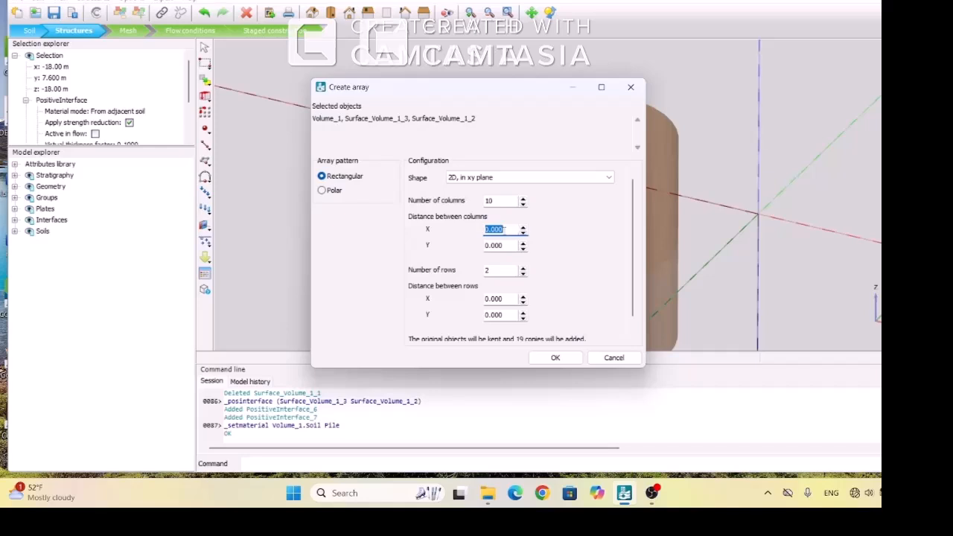
text(4)
Set the array to 5 rows spaced -4 m in y and create the pile copies
double_click(498, 269)
text(5)
double_click(507, 317)
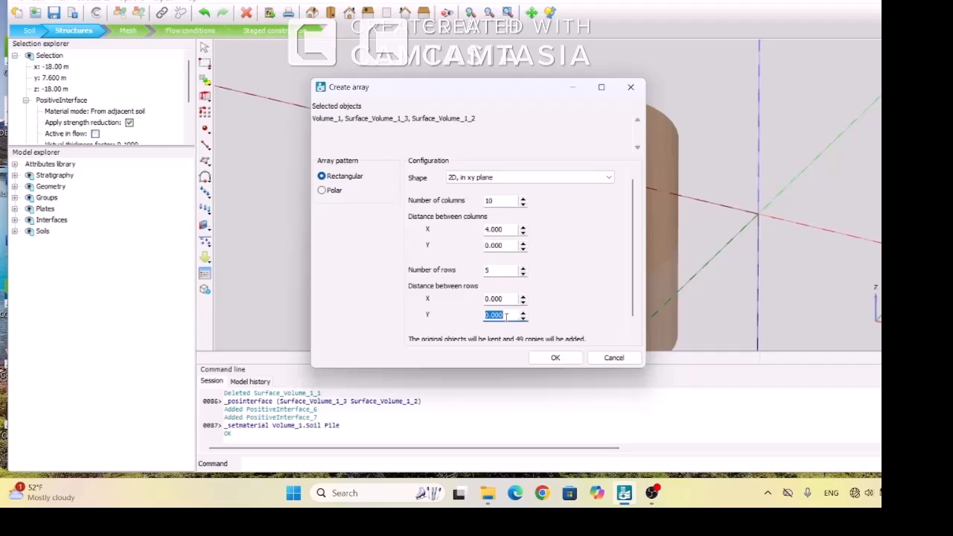
text(-4)
click(554, 358)
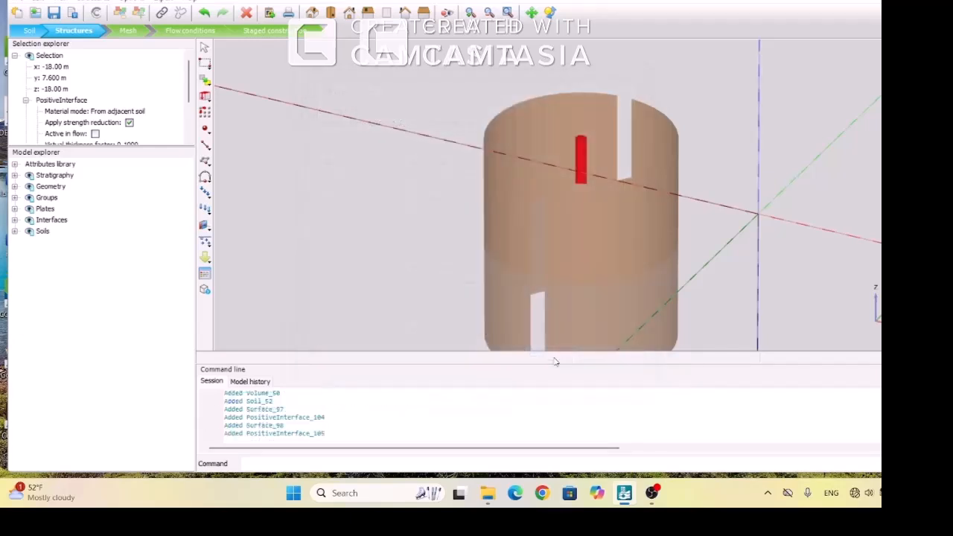